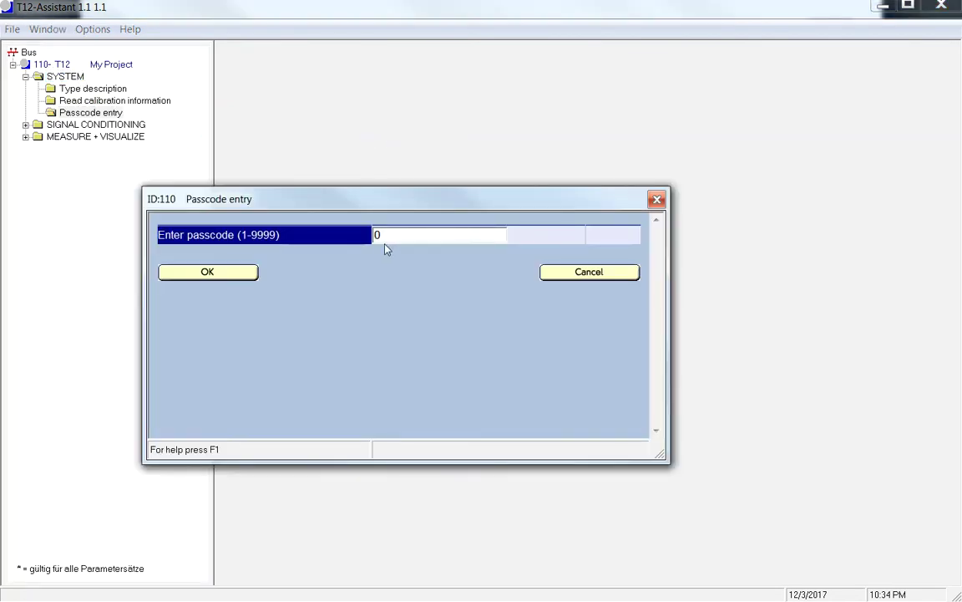
# - Enter the device passcode and confirm it to unlock the parameterization sections
pyautogui.write('123')
pyautogui.press('Return')
pyautogui.click(211, 272)
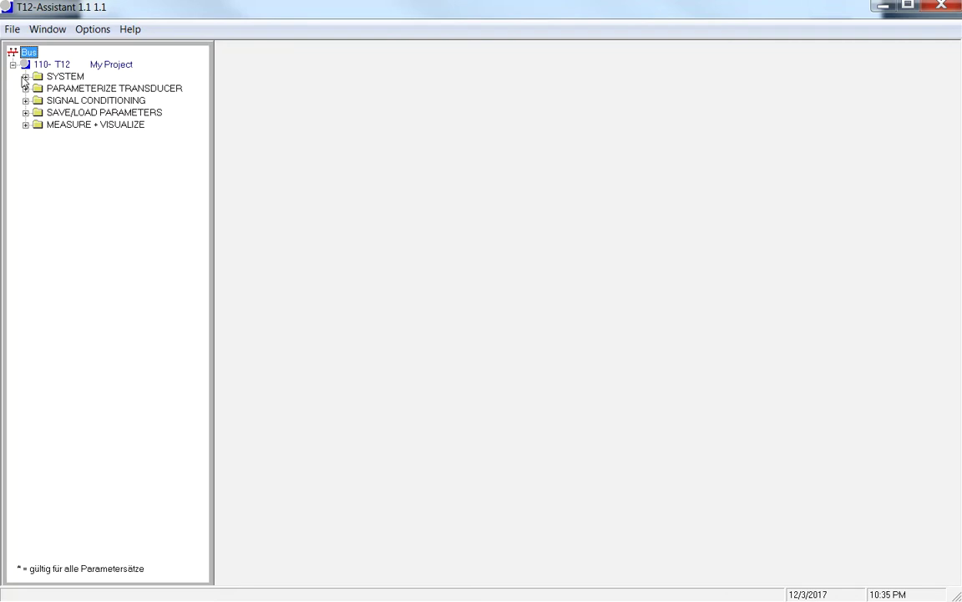
# - Review the 1000 Nm T12 type description, selecting the stator hardware revision and code number
pyautogui.click(26, 76)
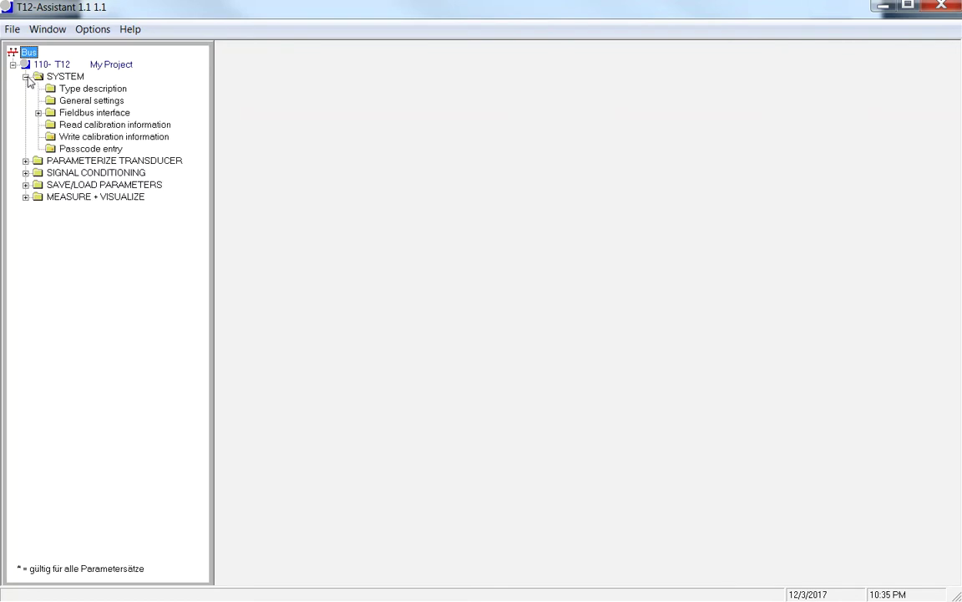
pyautogui.click(85, 88)
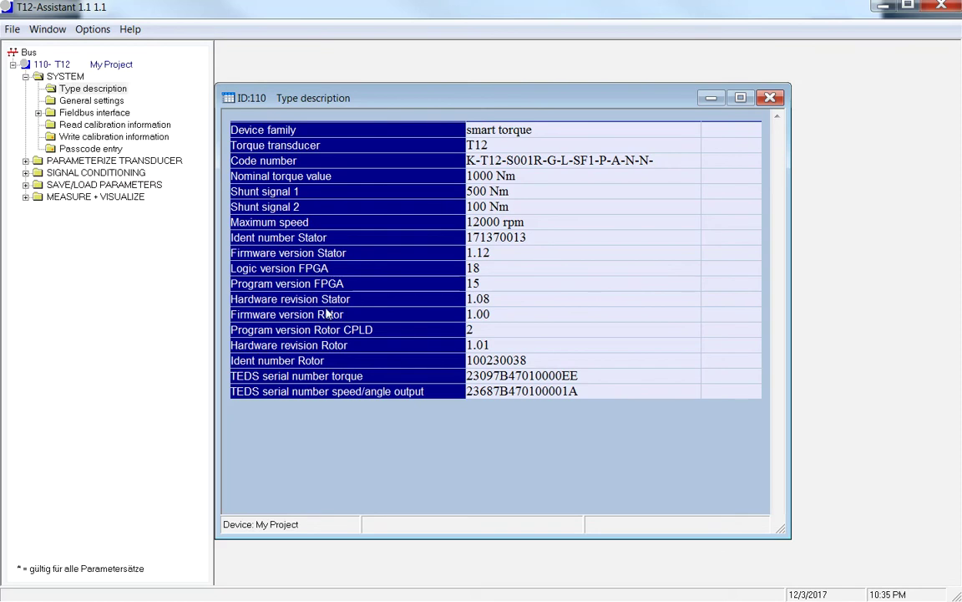
pyautogui.doubleClick(483, 299)
pyautogui.moveTo(468, 160); pyautogui.dragTo(665, 158)
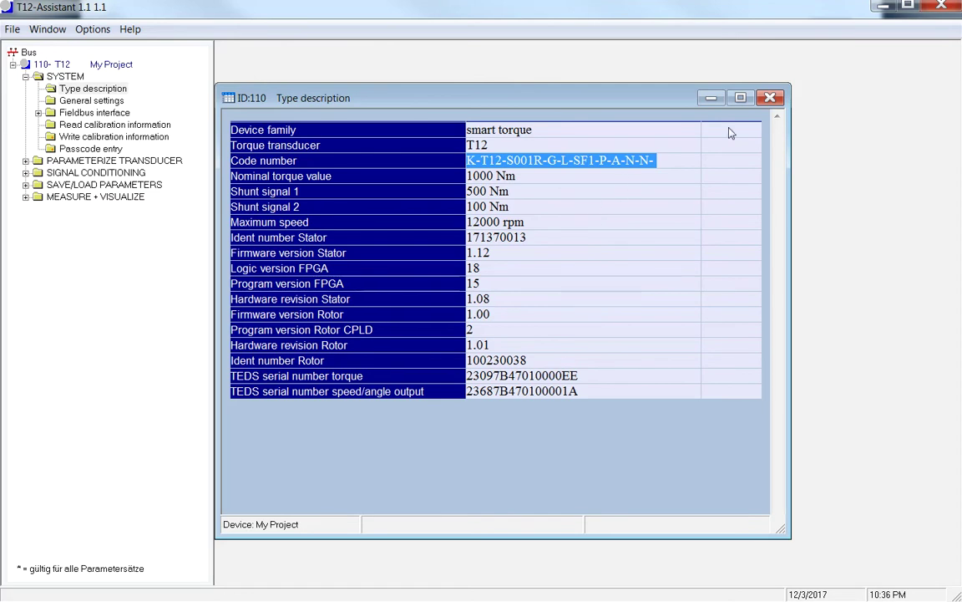
pyautogui.click(769, 98)
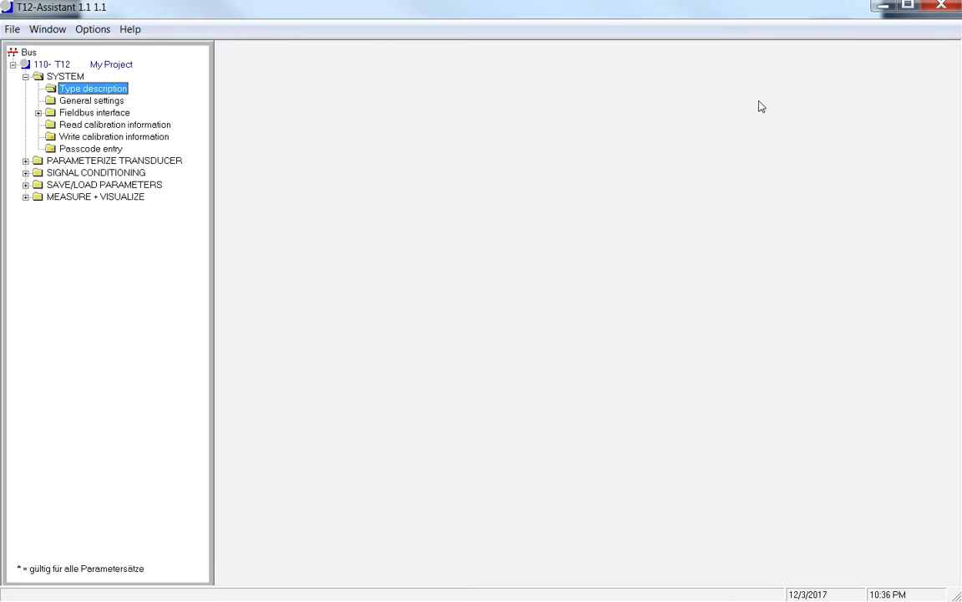
pyautogui.click(81, 101)
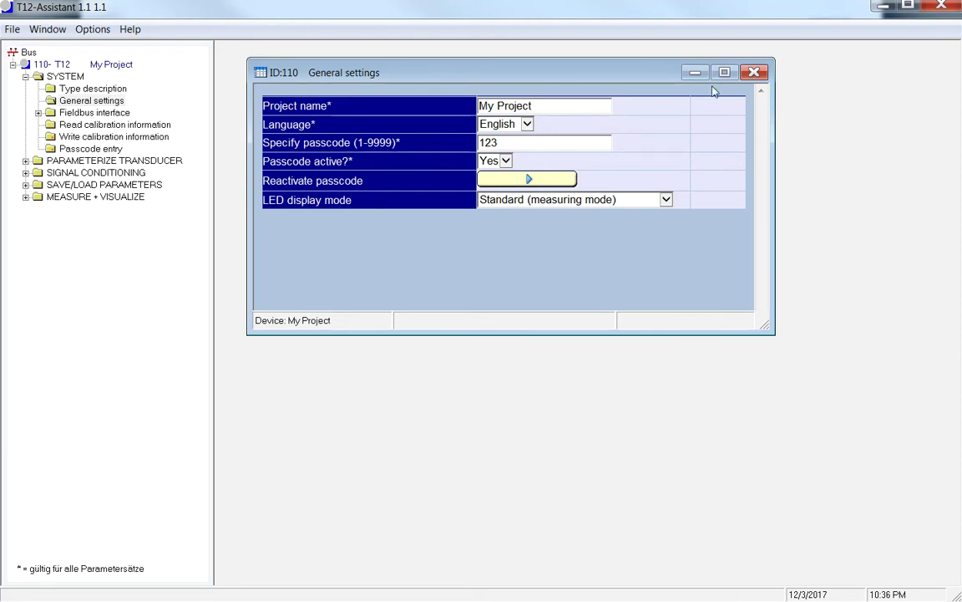
pyautogui.click(754, 72)
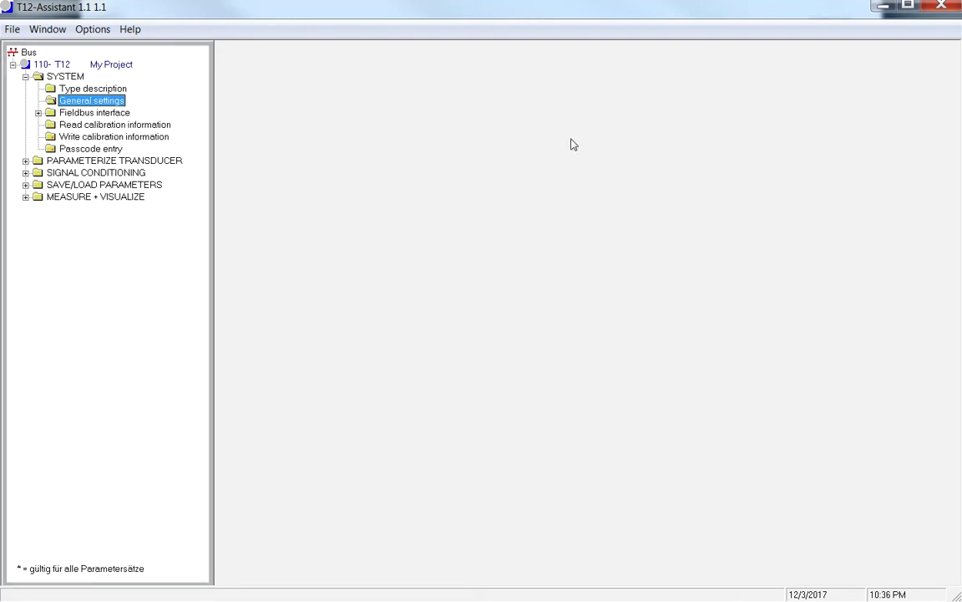
# - Review the CANopen settings, leaving Signal PDO 2–4 unchanged, then close them
pyautogui.click(37, 113)
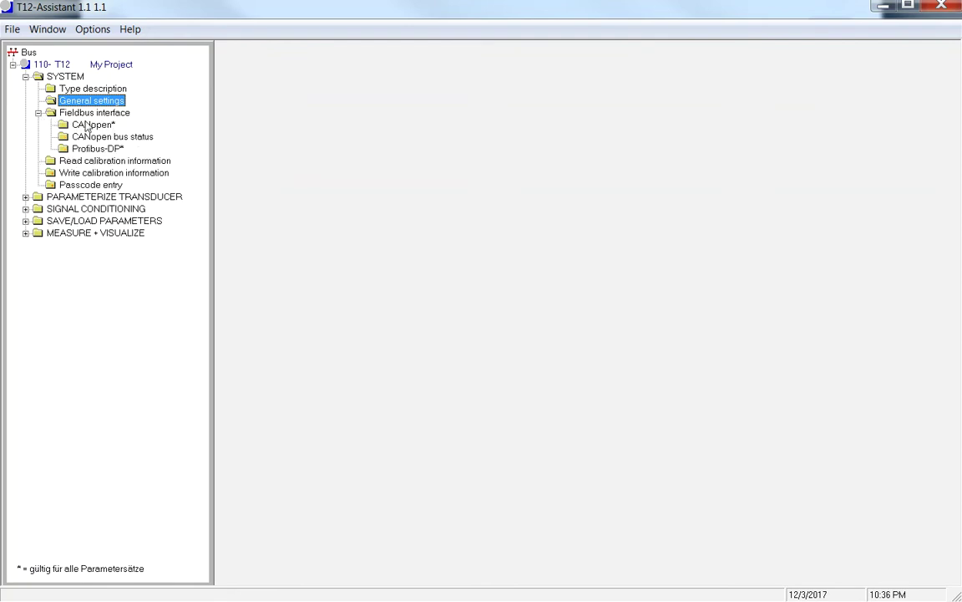
pyautogui.click(86, 123)
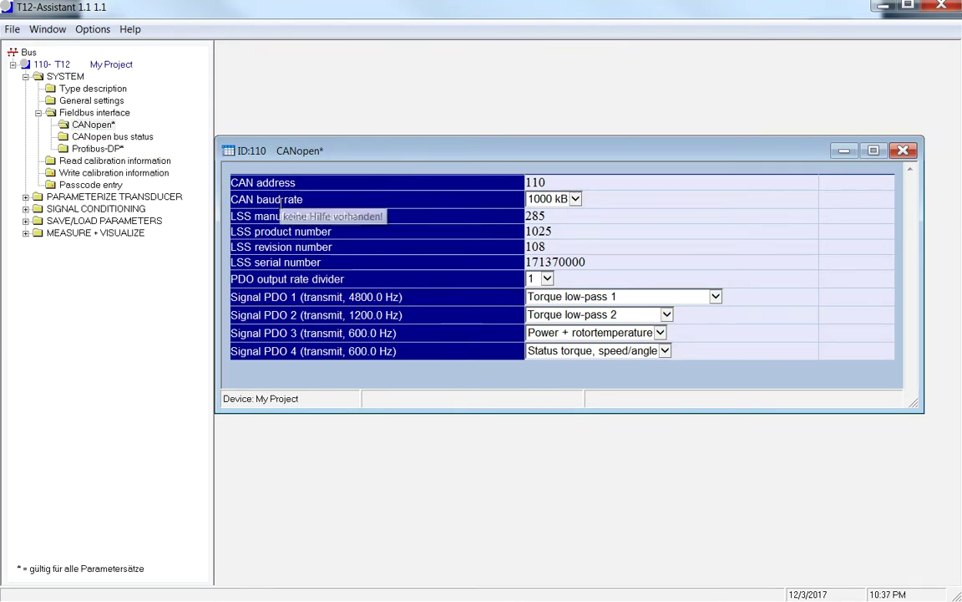
pyautogui.click(666, 314)
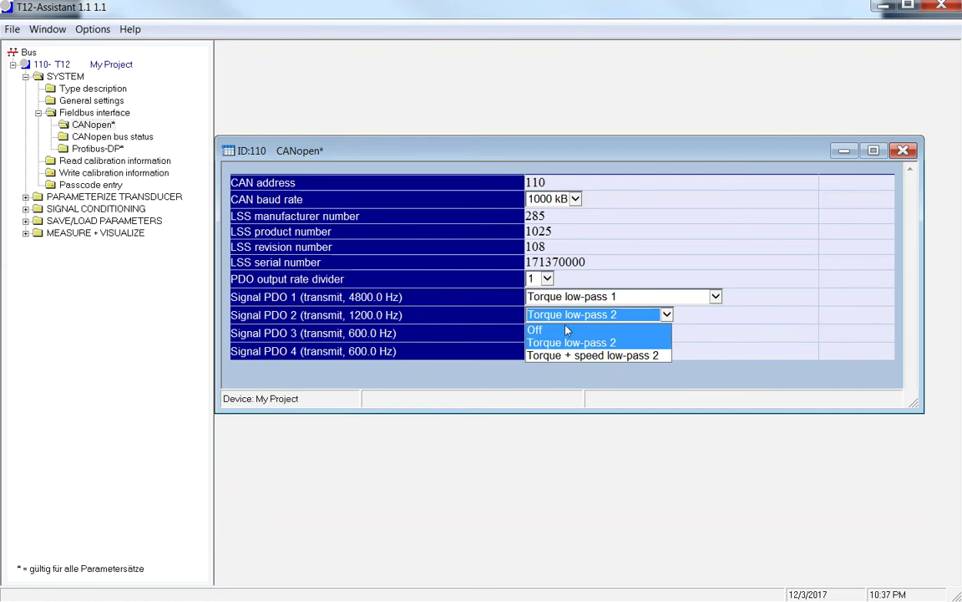
pyautogui.click(706, 318)
pyautogui.click(661, 332)
pyautogui.click(662, 334)
pyautogui.click(665, 350)
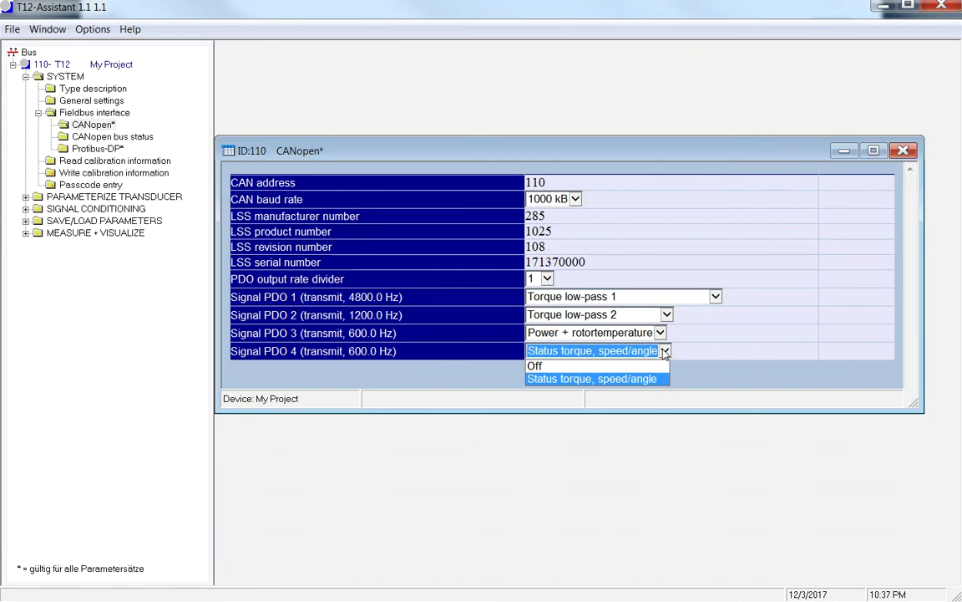
pyautogui.click(665, 352)
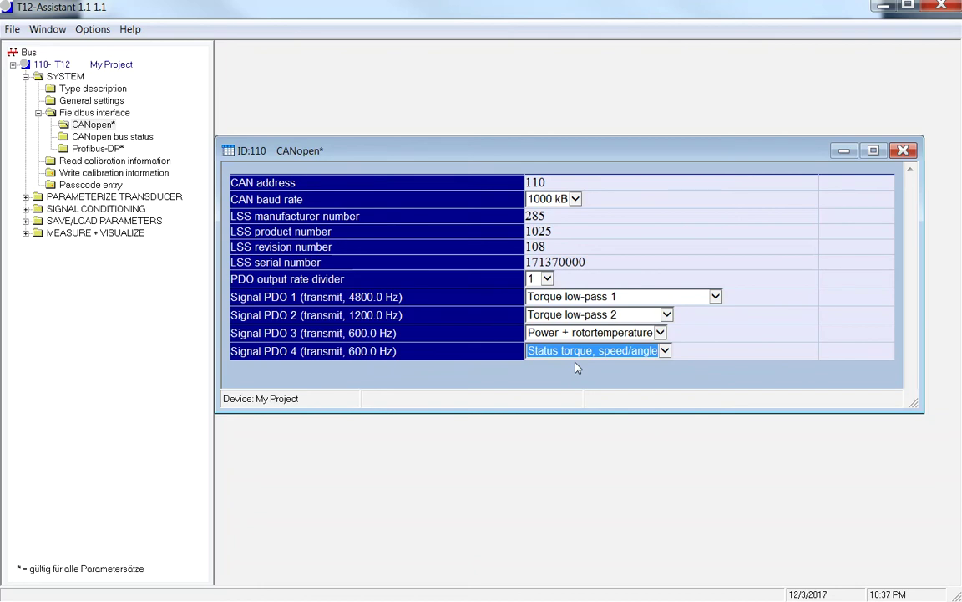
pyautogui.click(902, 151)
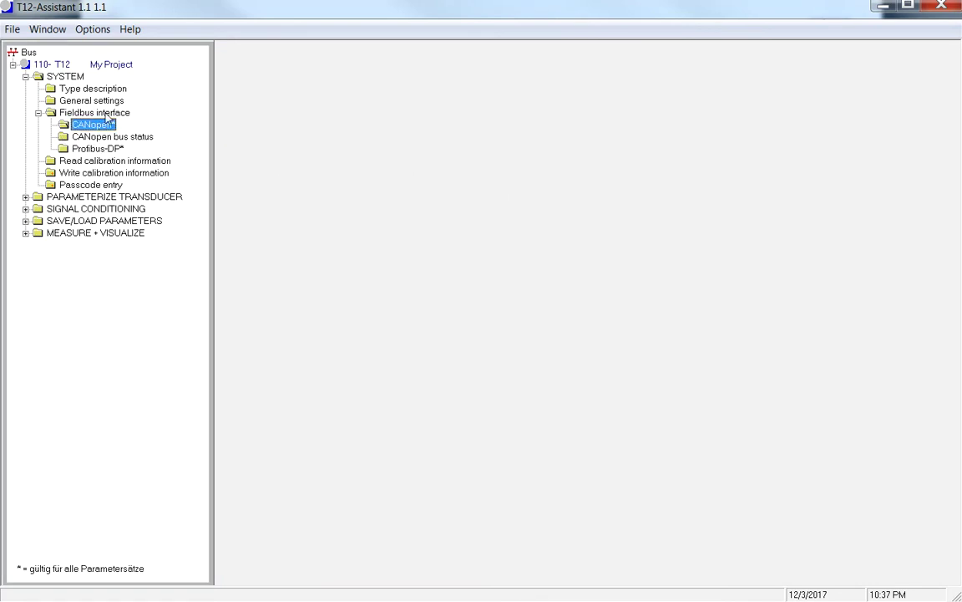
pyautogui.click(87, 136)
pyautogui.click(322, 250)
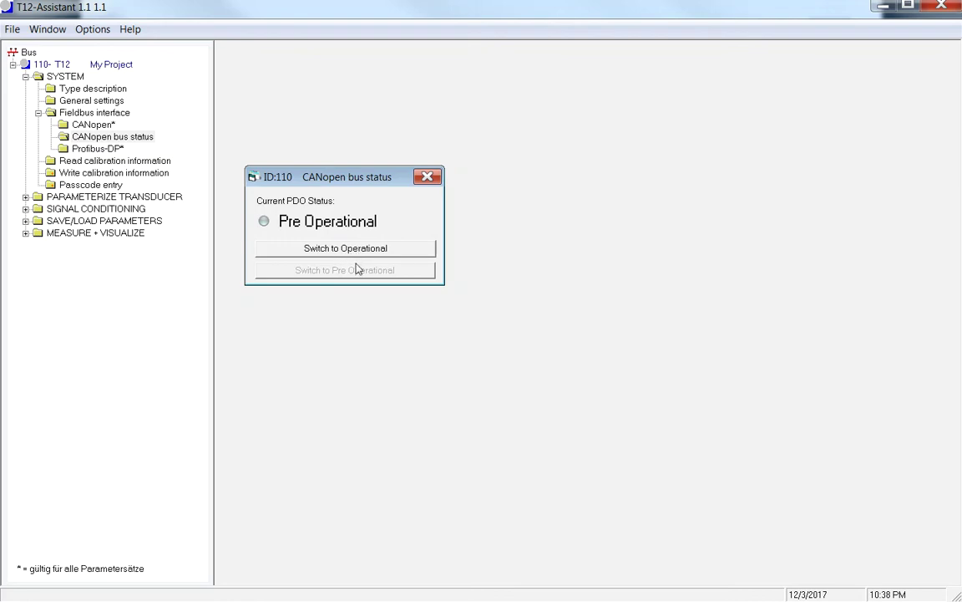
pyautogui.click(92, 29)
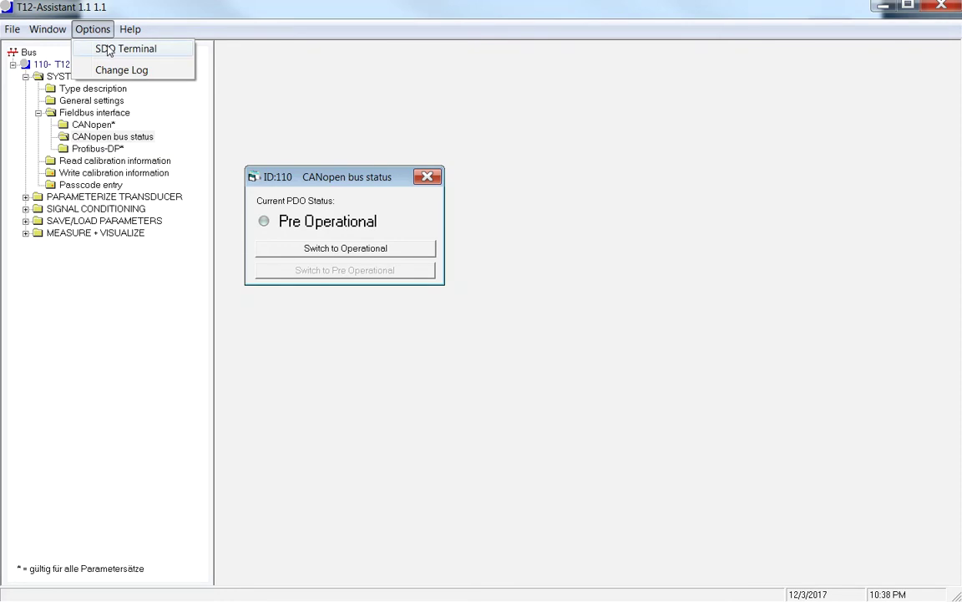
pyautogui.click(426, 178)
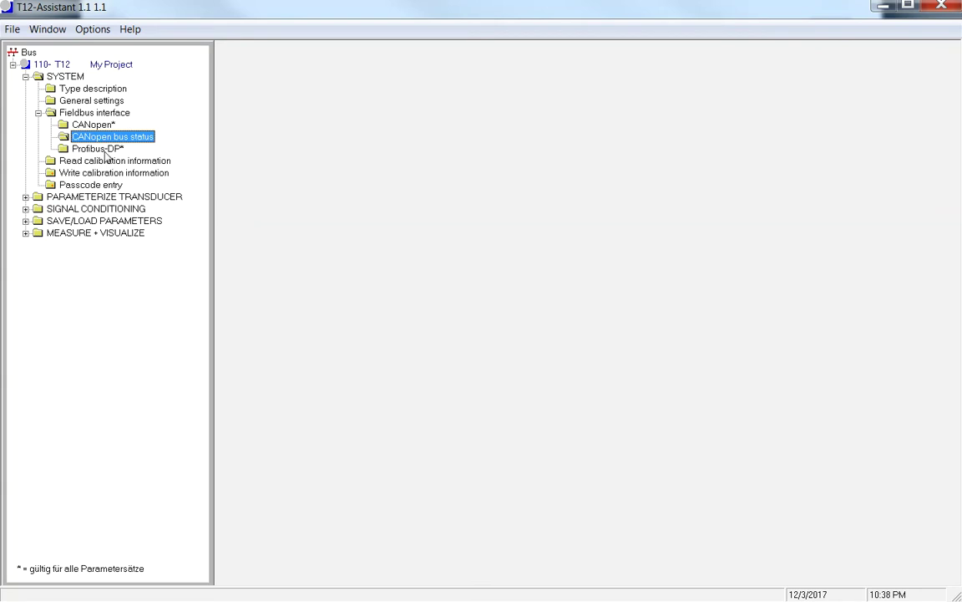
# - Check Profibus-DP (address 3, waiting for parameter data), close it and collapse Fieldbus interface
pyautogui.click(98, 148)
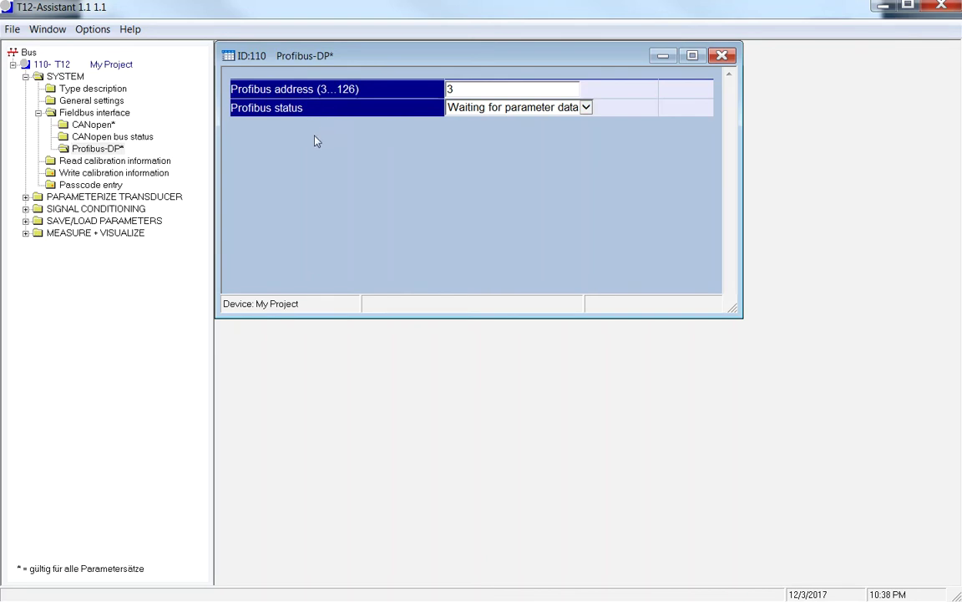
pyautogui.click(722, 56)
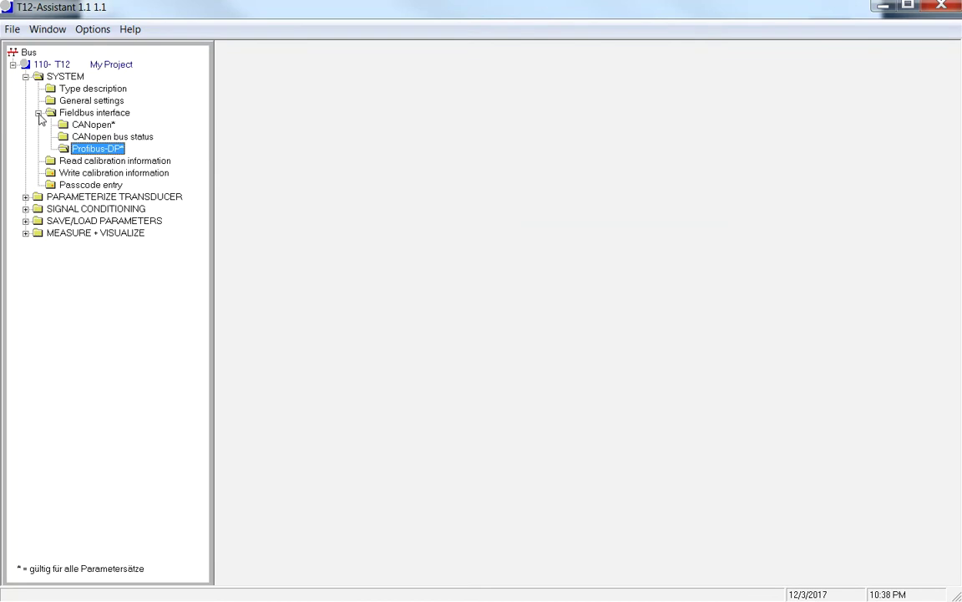
pyautogui.click(38, 112)
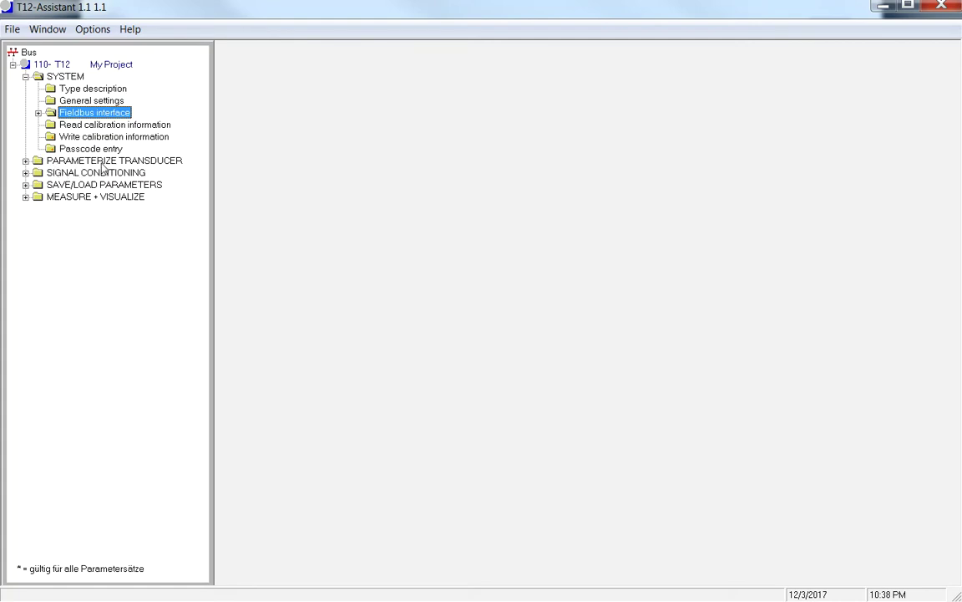
# - Open the transducer Torque parameters and keep the torque sign Positive
pyautogui.click(26, 161)
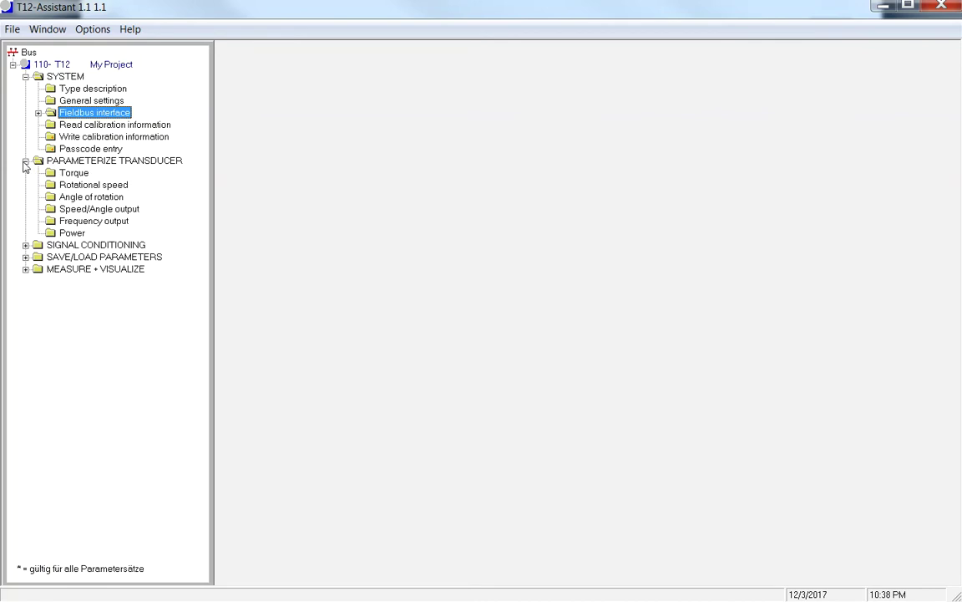
pyautogui.click(67, 173)
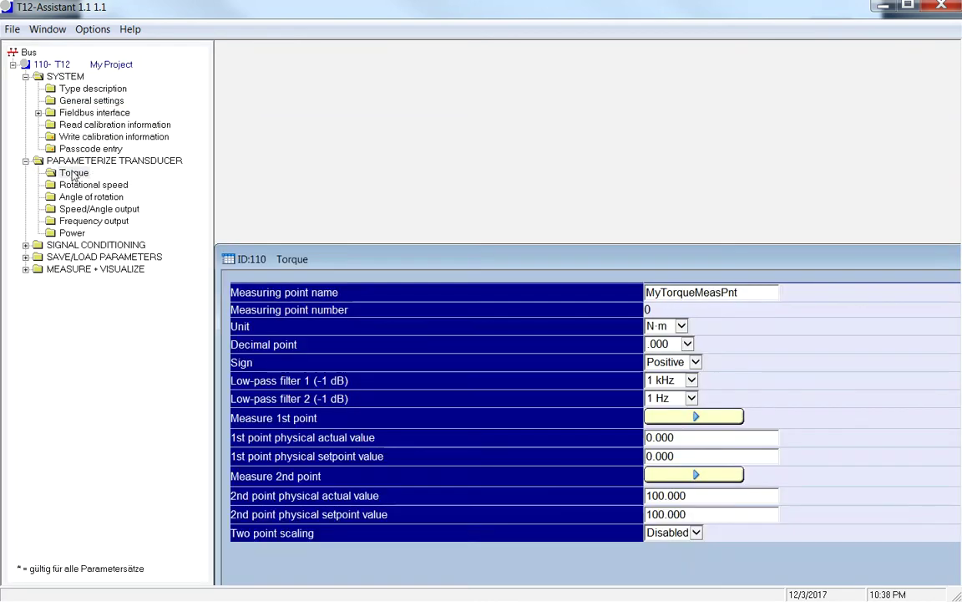
pyautogui.moveTo(541, 264); pyautogui.dragTo(460, 101)
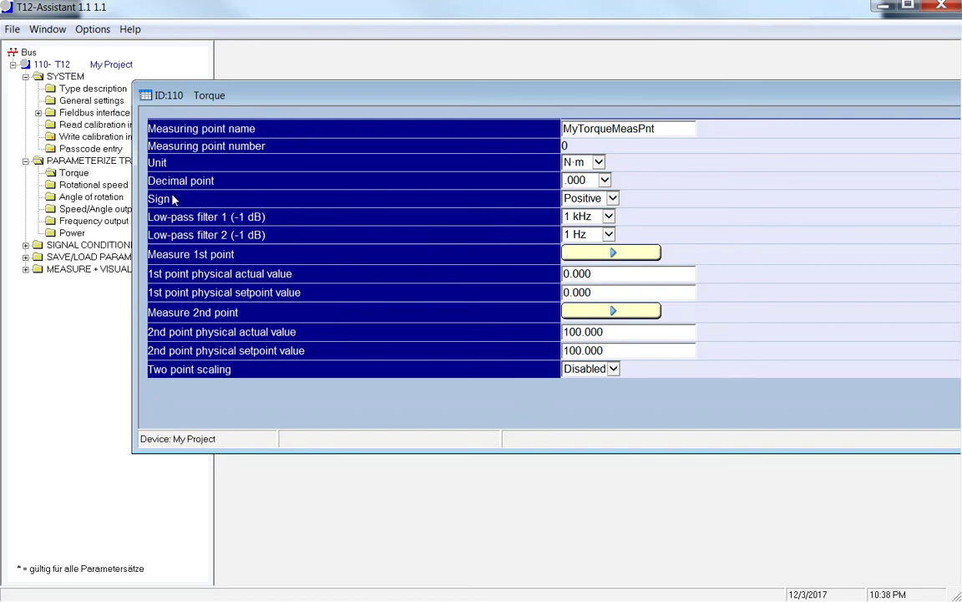
pyautogui.click(612, 198)
pyautogui.click(613, 198)
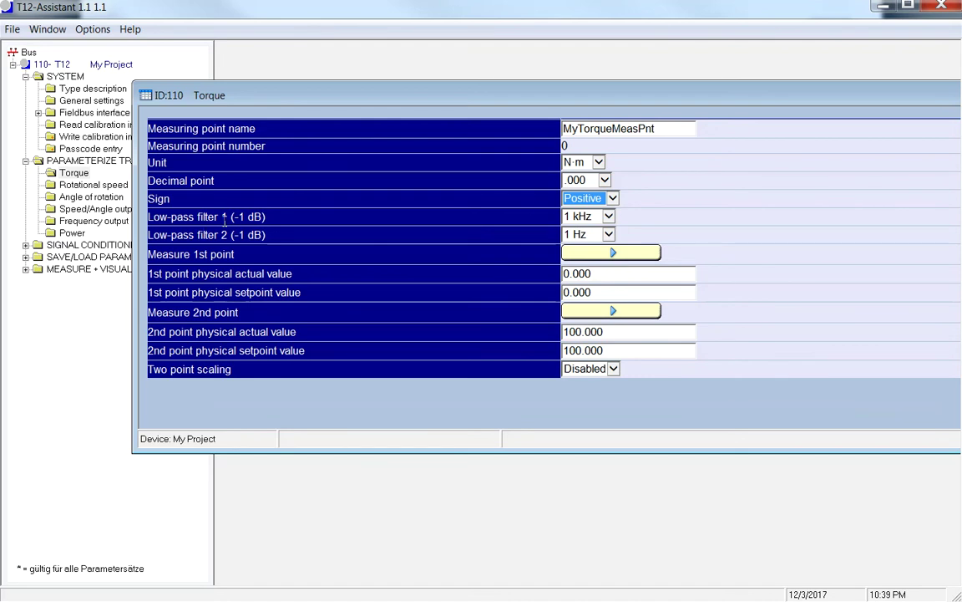
# - Leave low-pass filters at 1 kHz and 1 Hz, check the N·m unit, and close
pyautogui.click(608, 219)
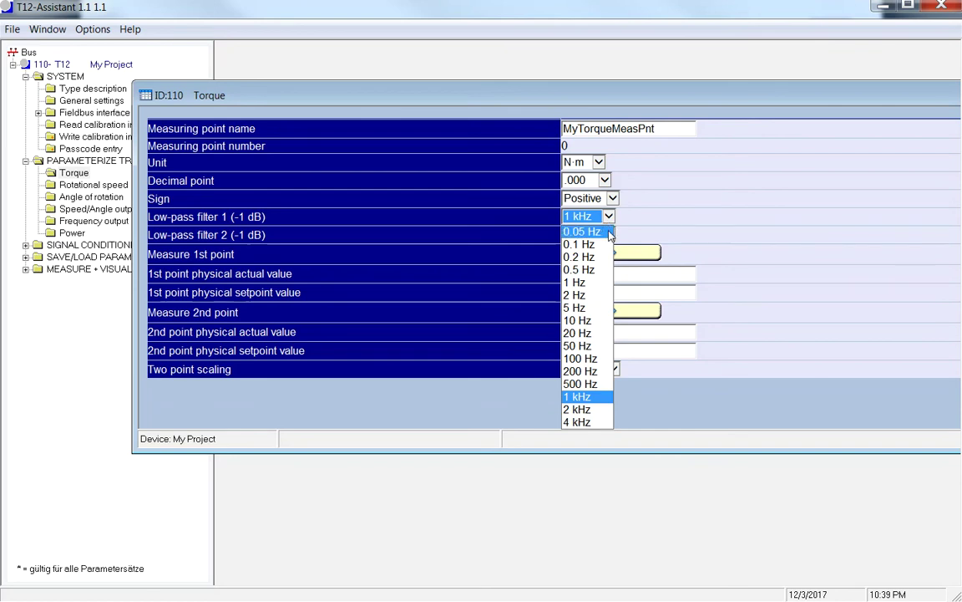
pyautogui.click(632, 224)
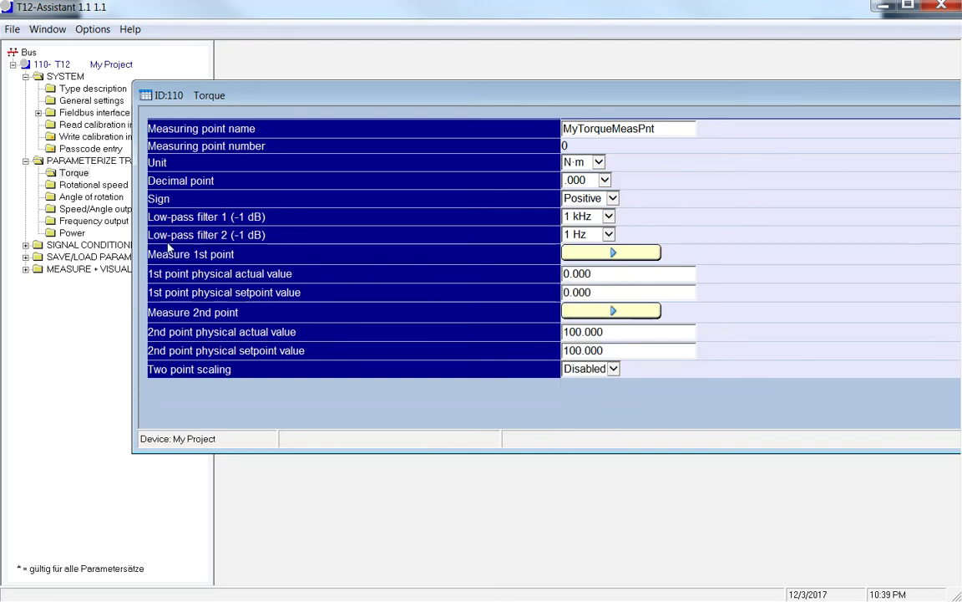
pyautogui.click(609, 235)
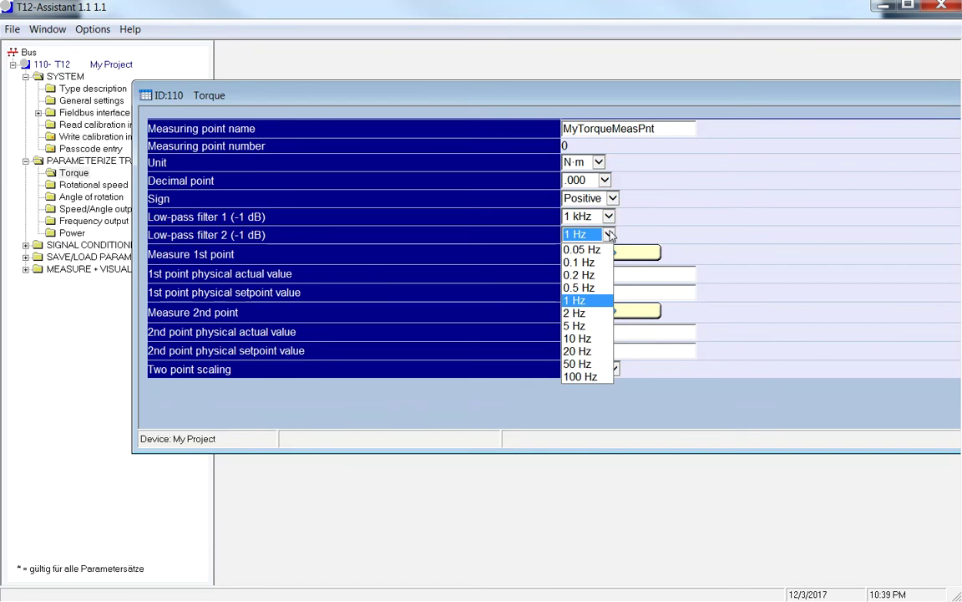
pyautogui.click(643, 222)
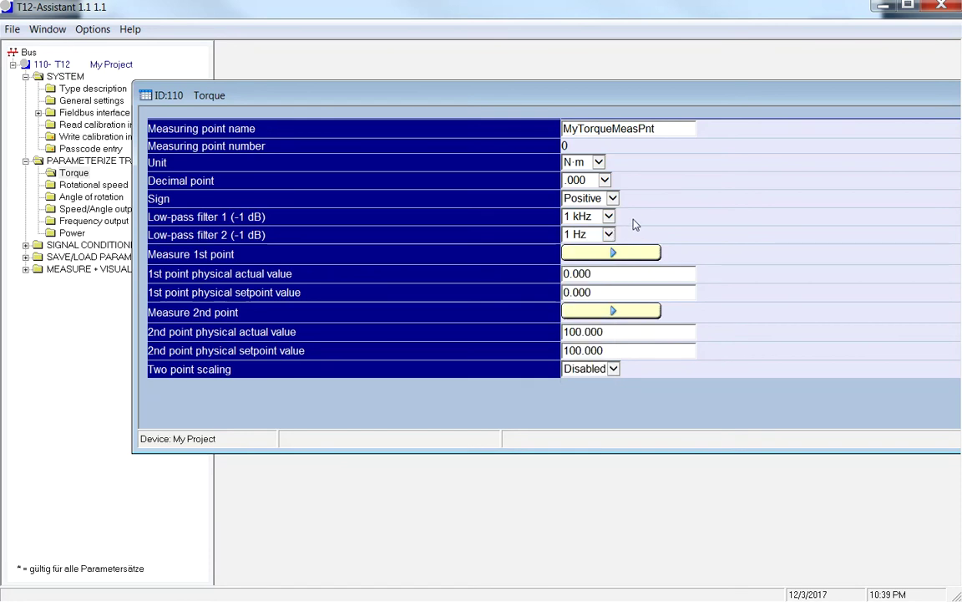
pyautogui.moveTo(784, 99); pyautogui.dragTo(630, 188)
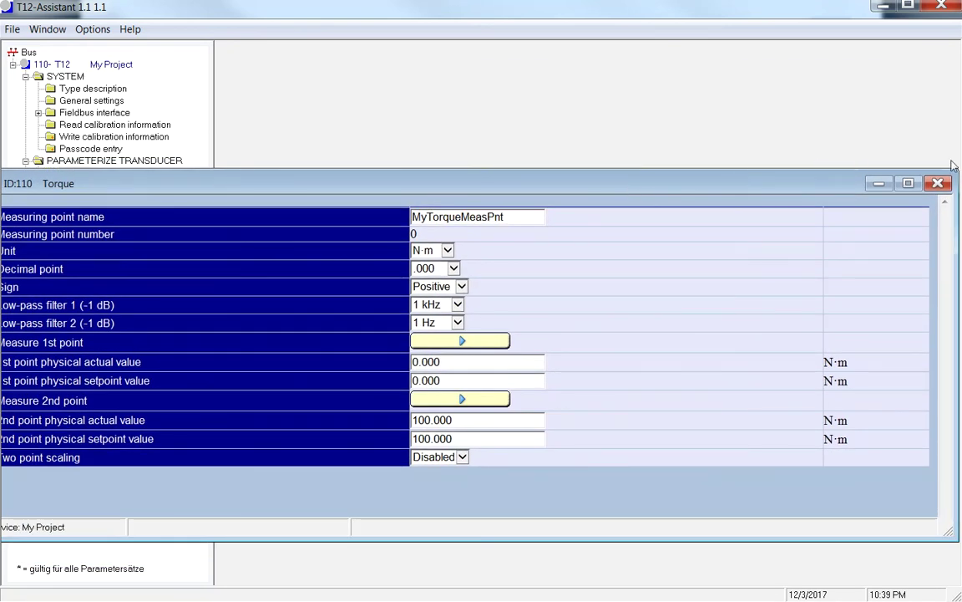
pyautogui.click(939, 184)
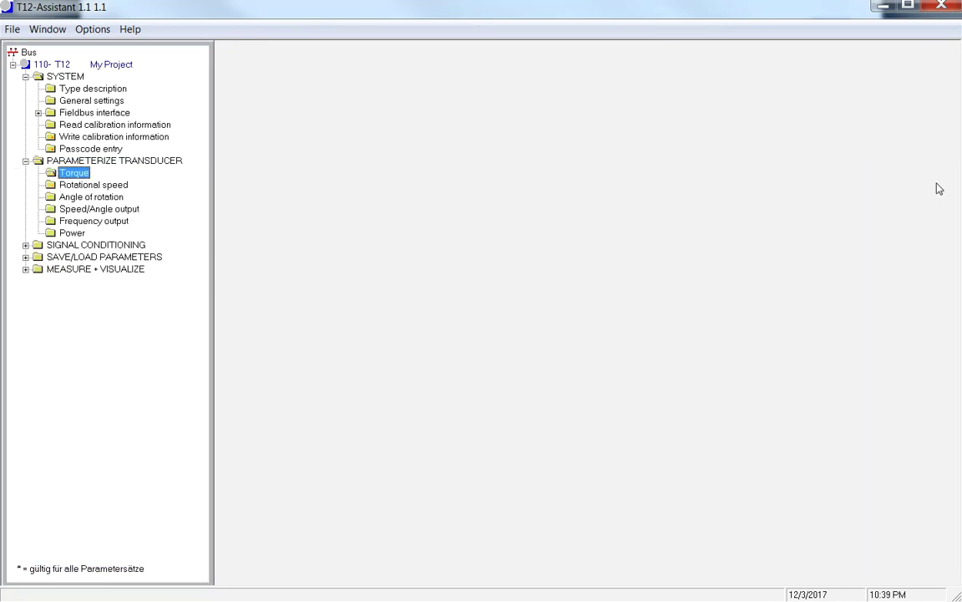
pyautogui.click(80, 184)
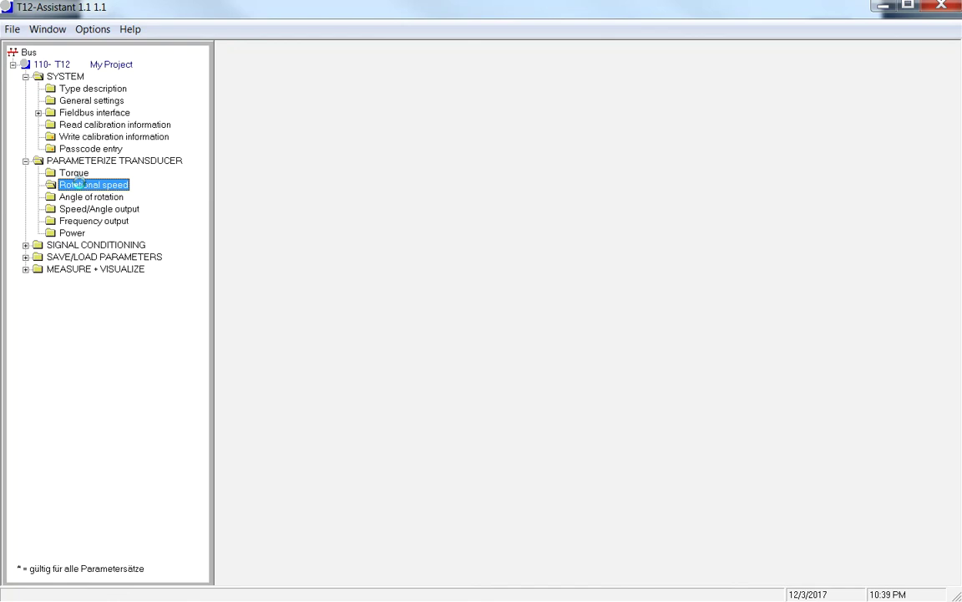
pyautogui.doubleClick(78, 183)
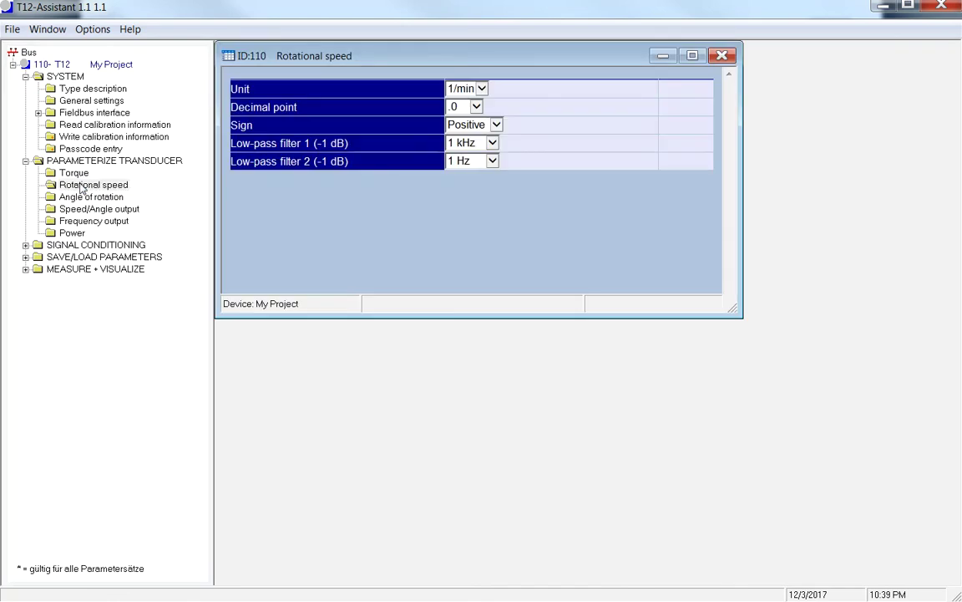
pyautogui.click(481, 110)
pyautogui.click(517, 105)
pyautogui.click(723, 56)
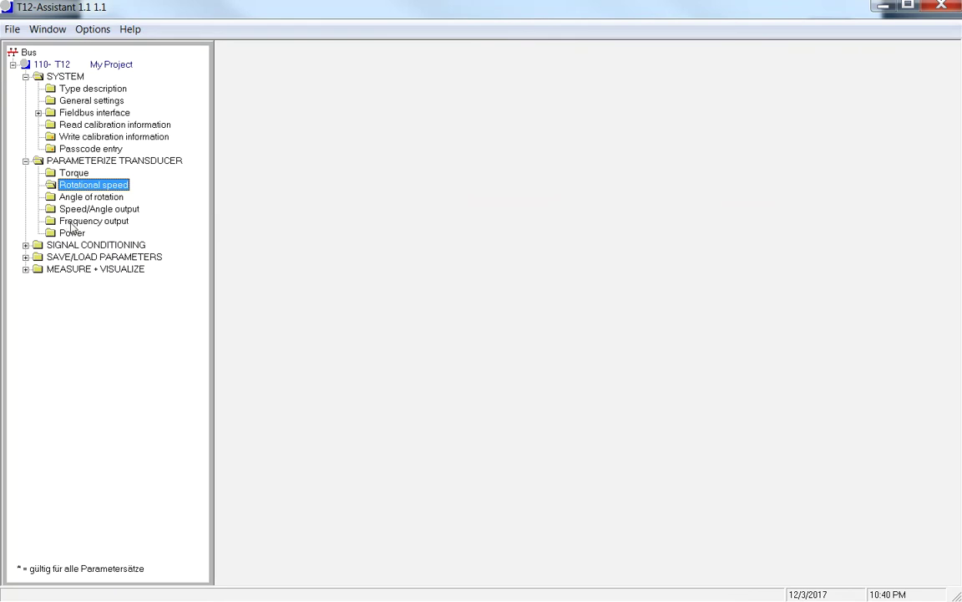
# - Open the frequency output parameters and keep the mode at 10 +/- 5 kHz
pyautogui.click(71, 221)
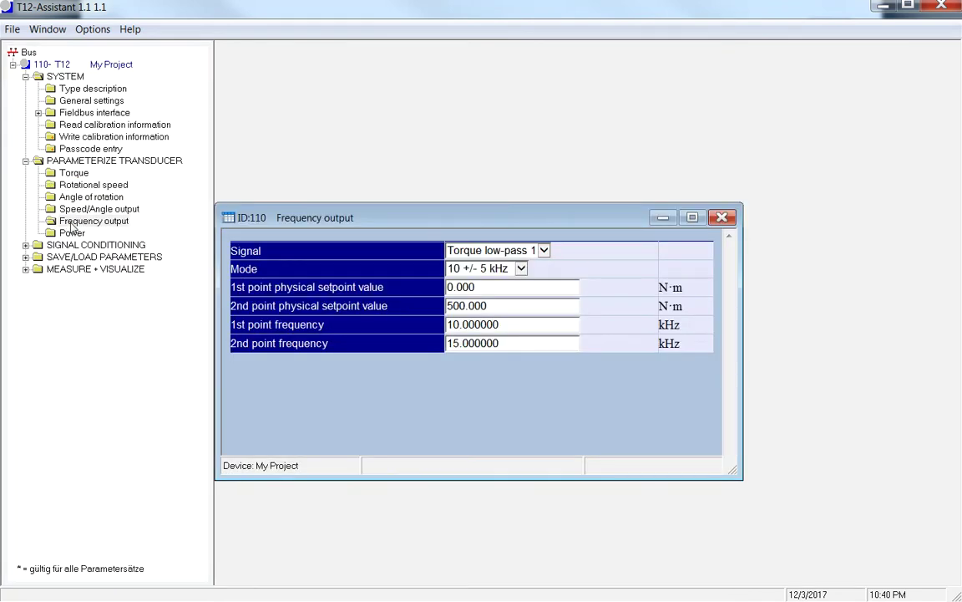
pyautogui.moveTo(474, 217); pyautogui.dragTo(479, 139)
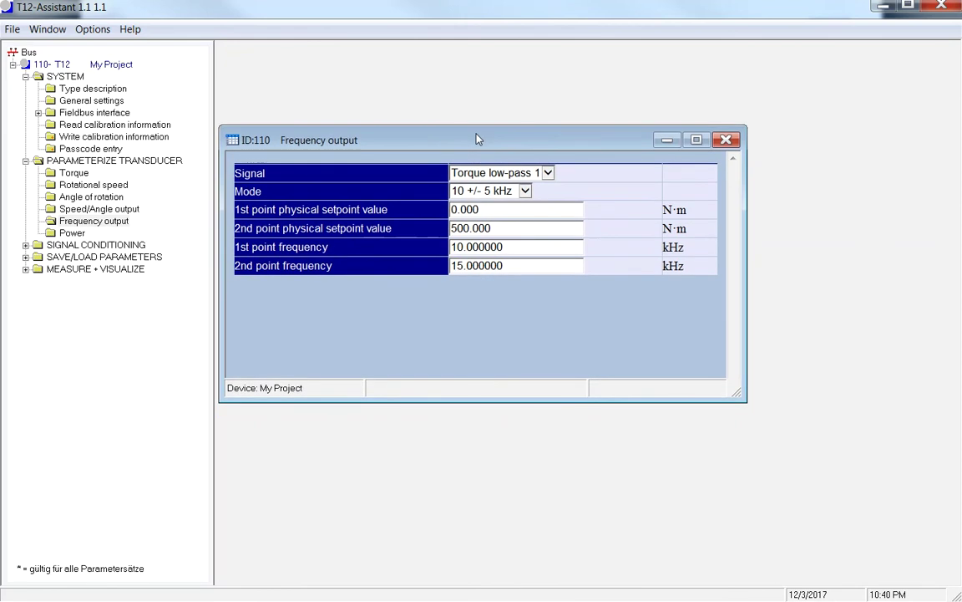
pyautogui.click(524, 192)
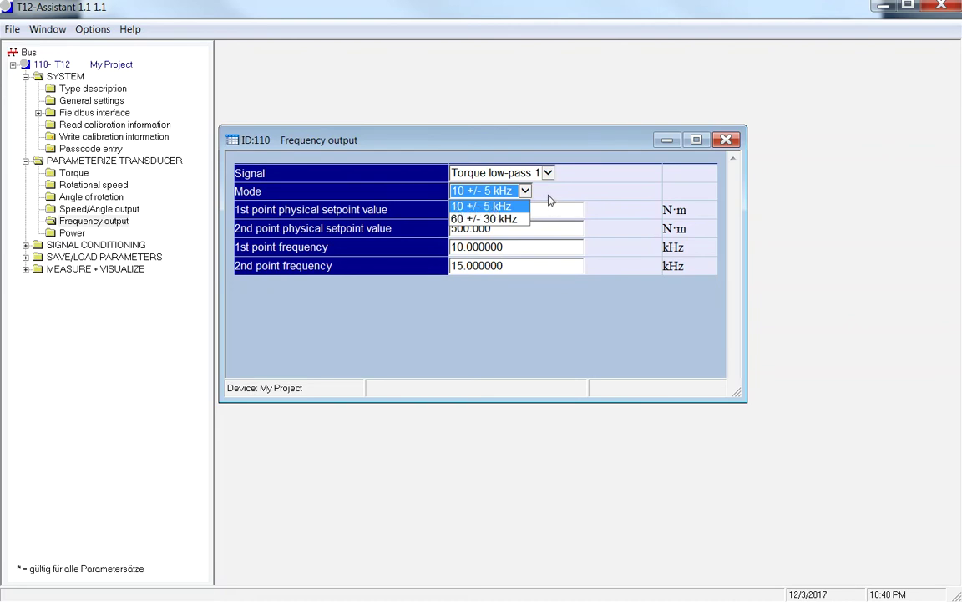
pyautogui.click(549, 200)
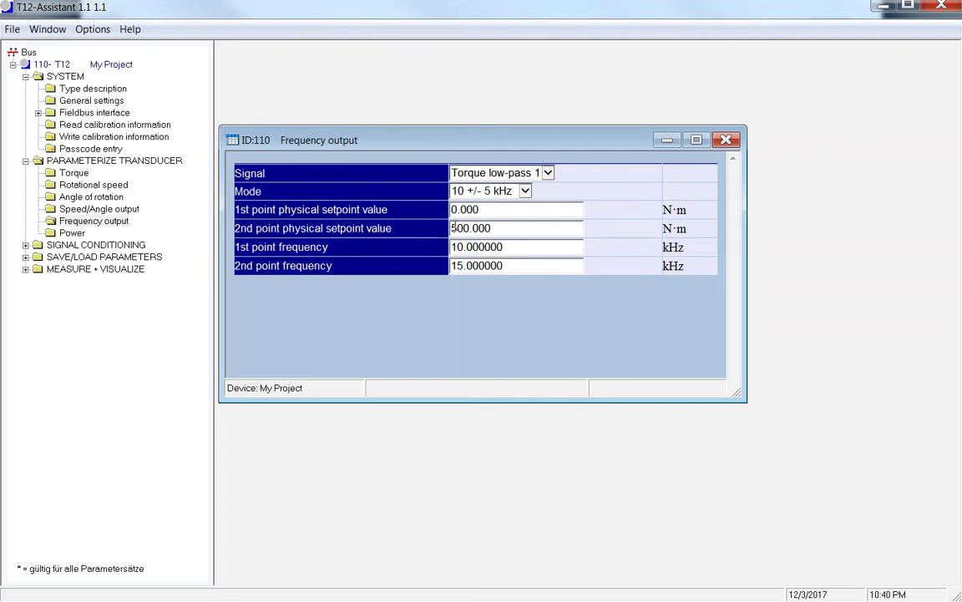
# - Change the 2nd point physical setpoint from 500 to 1000 N·m and close the window
pyautogui.moveTo(467, 228); pyautogui.dragTo(461, 228)
pyautogui.write('1000')
pyautogui.press('Return')
pyautogui.click(726, 140)
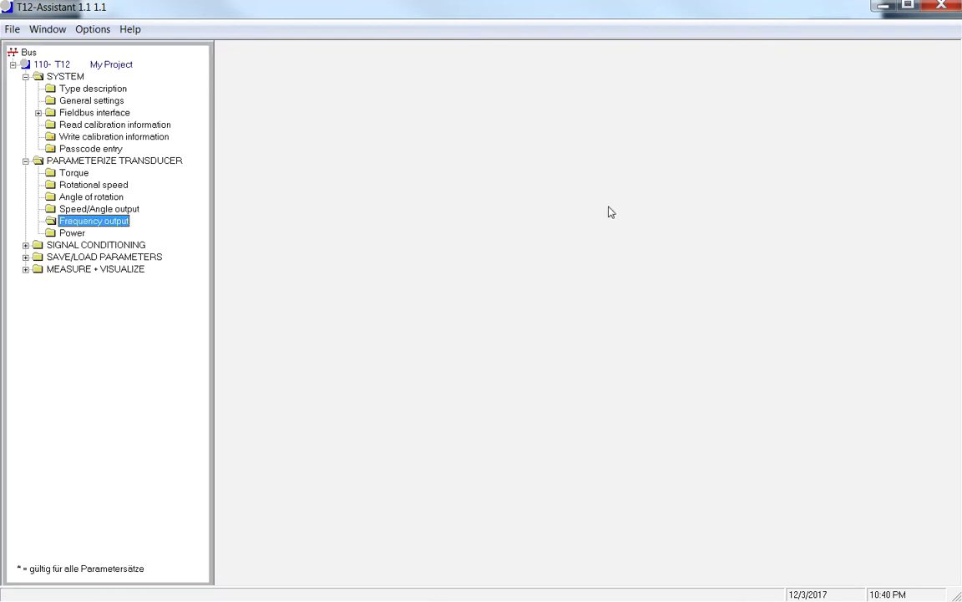
# - Open the signal-conditioning Torque settings and expand Measured quantities to Torque low-pass 1
pyautogui.click(26, 246)
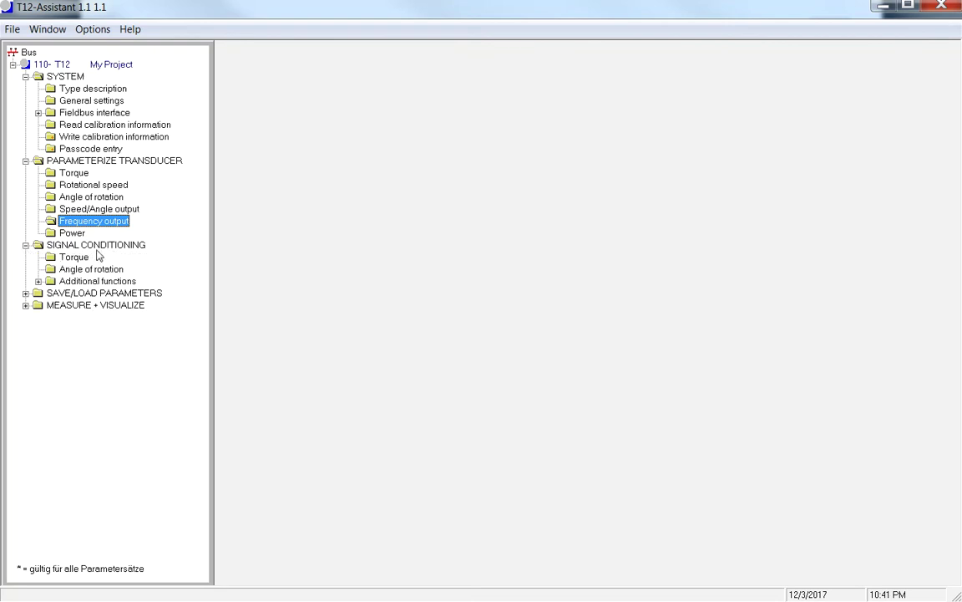
pyautogui.doubleClick(74, 257)
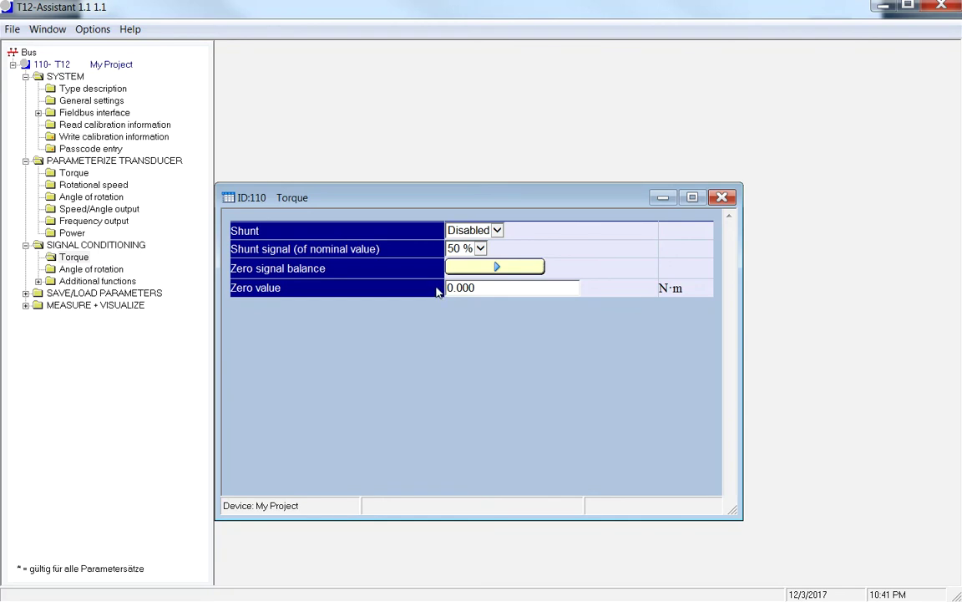
pyautogui.click(26, 305)
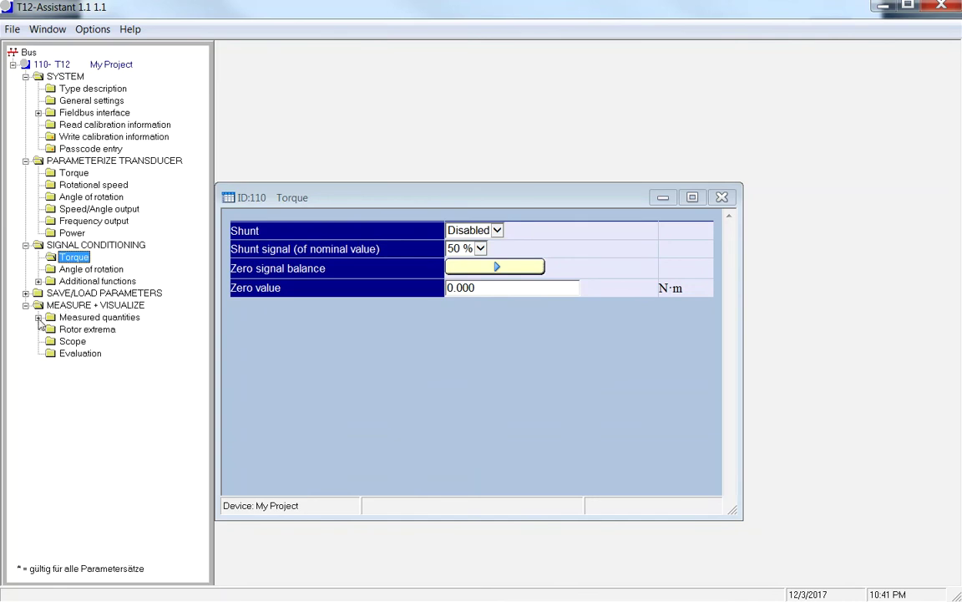
pyautogui.click(39, 317)
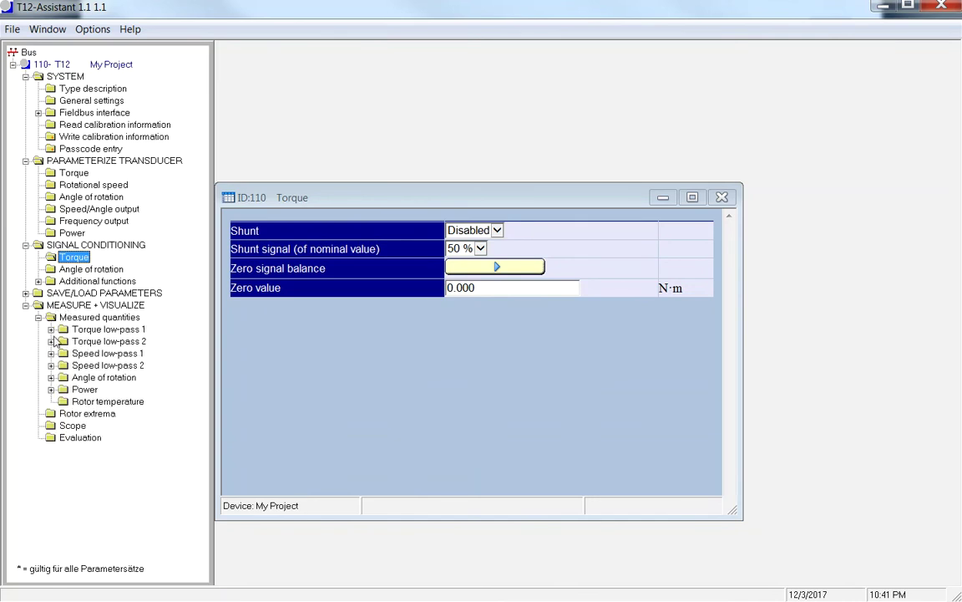
pyautogui.click(51, 330)
# - Open the Torque low-pass 1 digital display and place it beside the raised Torque window
pyautogui.doubleClick(109, 342)
pyautogui.moveTo(330, 73); pyautogui.dragTo(843, 46)
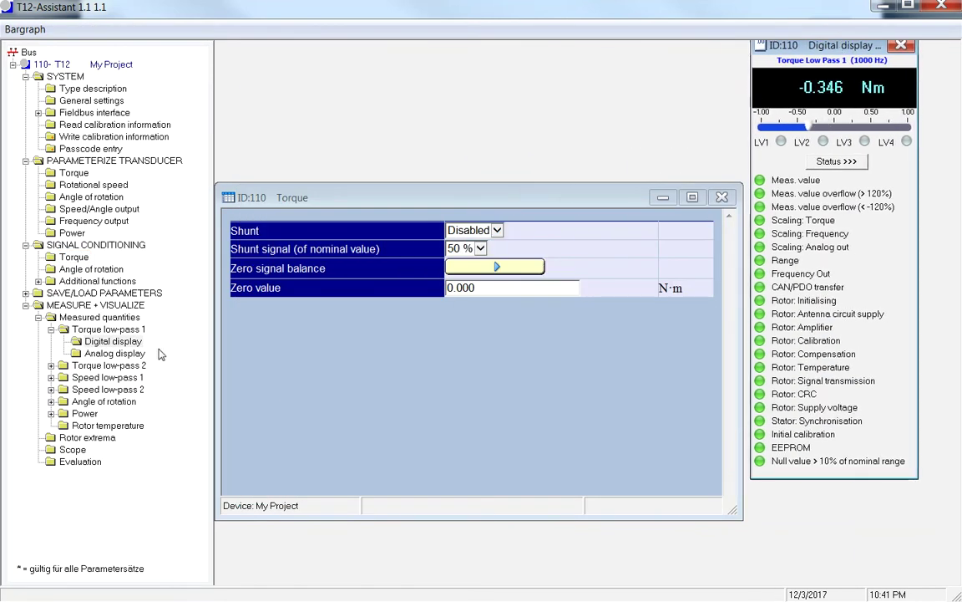
pyautogui.moveTo(831, 52)
pyautogui.mouseDown()
pyautogui.moveTo(577, 55)
pyautogui.moveTo(493, 67)
pyautogui.moveTo(480, 101)
pyautogui.moveTo(448, 102)
pyautogui.moveTo(833, 55)
pyautogui.moveTo(819, 59)
pyautogui.mouseUp()
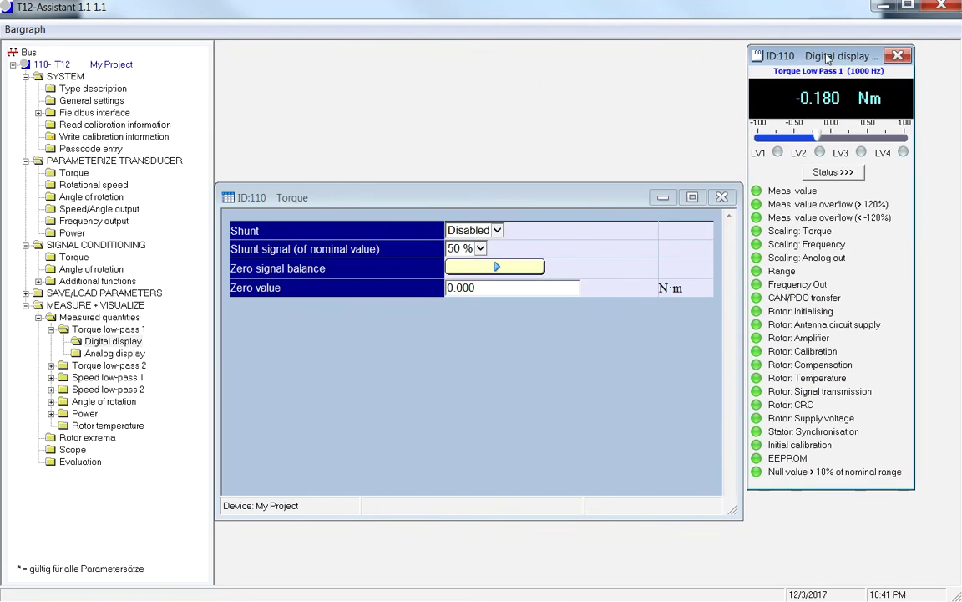
pyautogui.moveTo(399, 196); pyautogui.dragTo(403, 62)
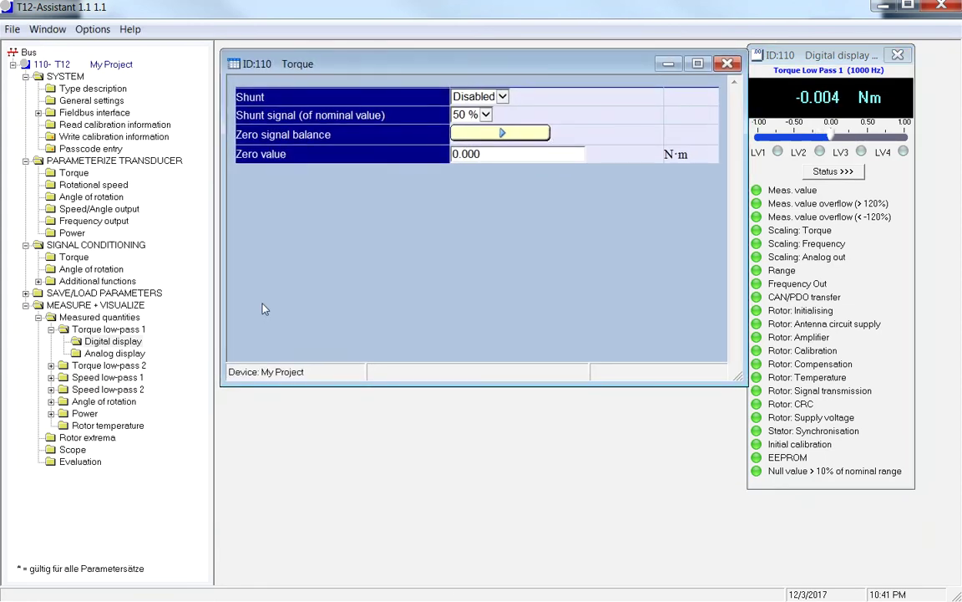
# - Briefly open and close the rotor temperature display, then nudge the digital display into place
pyautogui.doubleClick(108, 426)
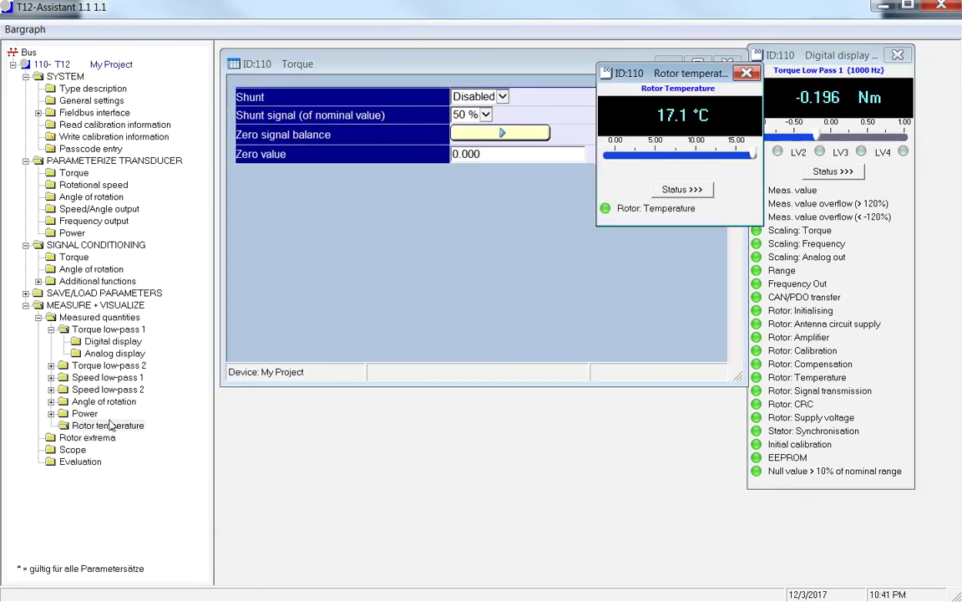
pyautogui.moveTo(664, 82); pyautogui.dragTo(383, 415)
pyautogui.click(461, 406)
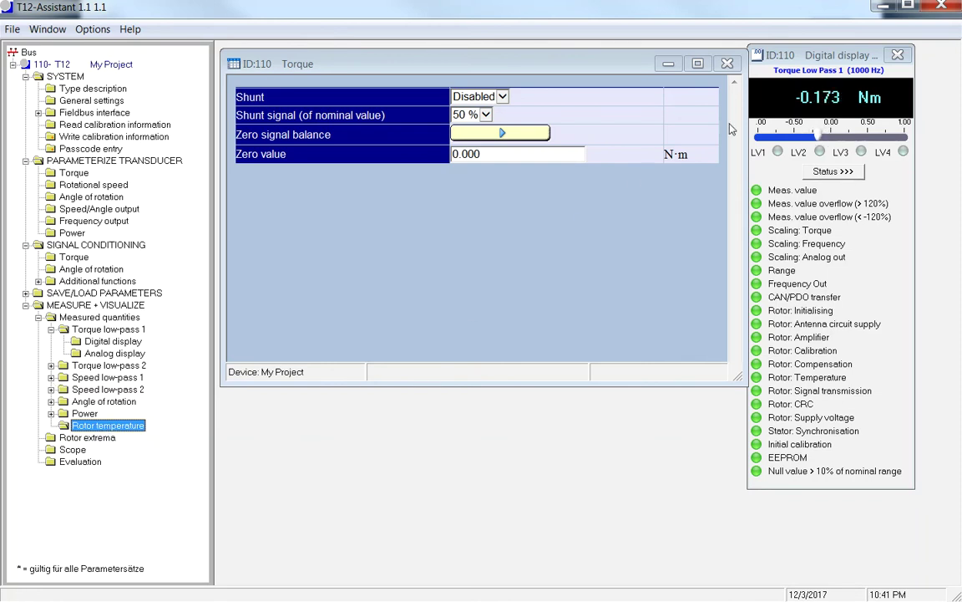
pyautogui.moveTo(817, 58)
pyautogui.mouseDown()
pyautogui.moveTo(825, 56)
pyautogui.moveTo(818, 57)
pyautogui.mouseUp()
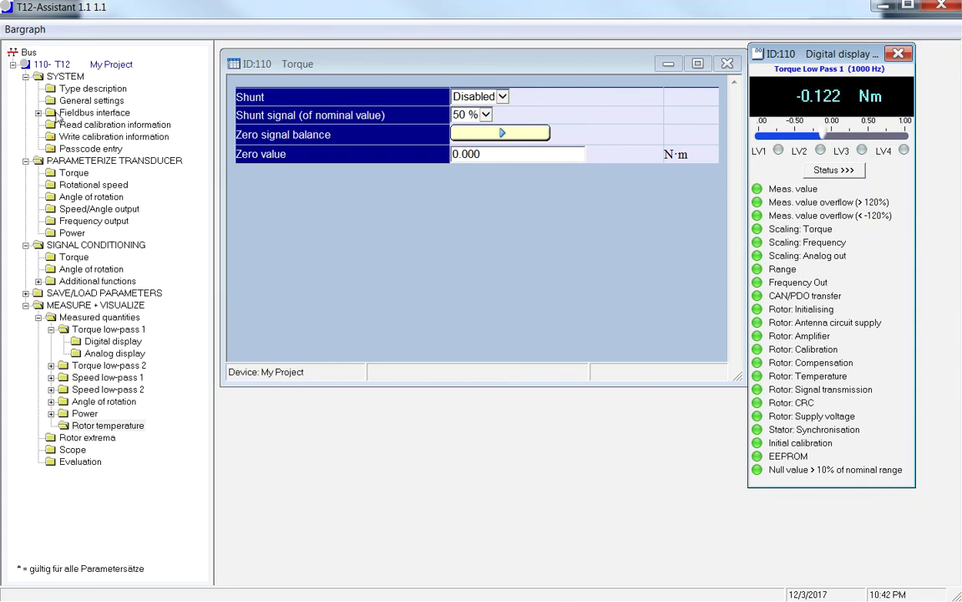
pyautogui.click(81, 90)
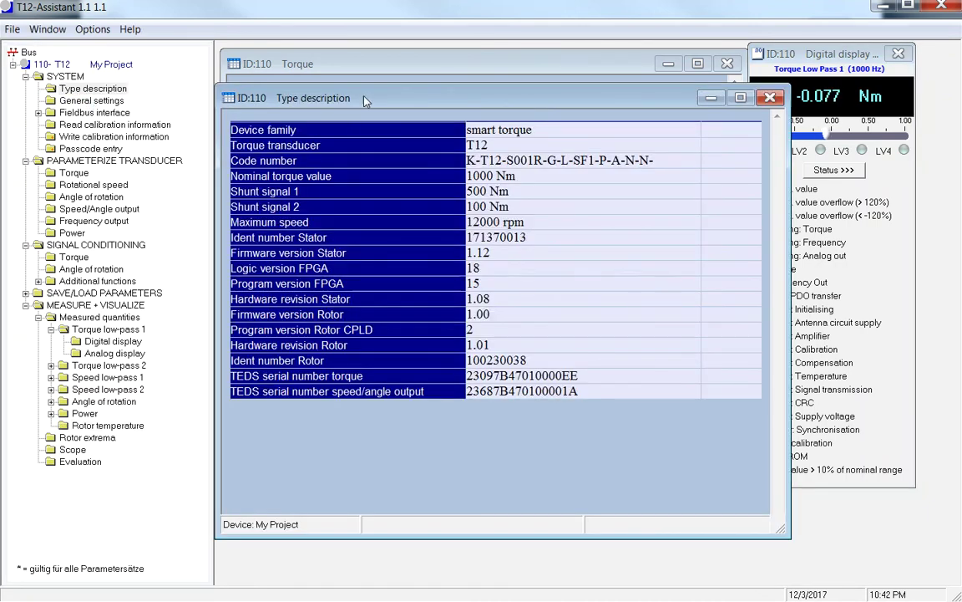
pyautogui.moveTo(350, 87); pyautogui.dragTo(359, 108)
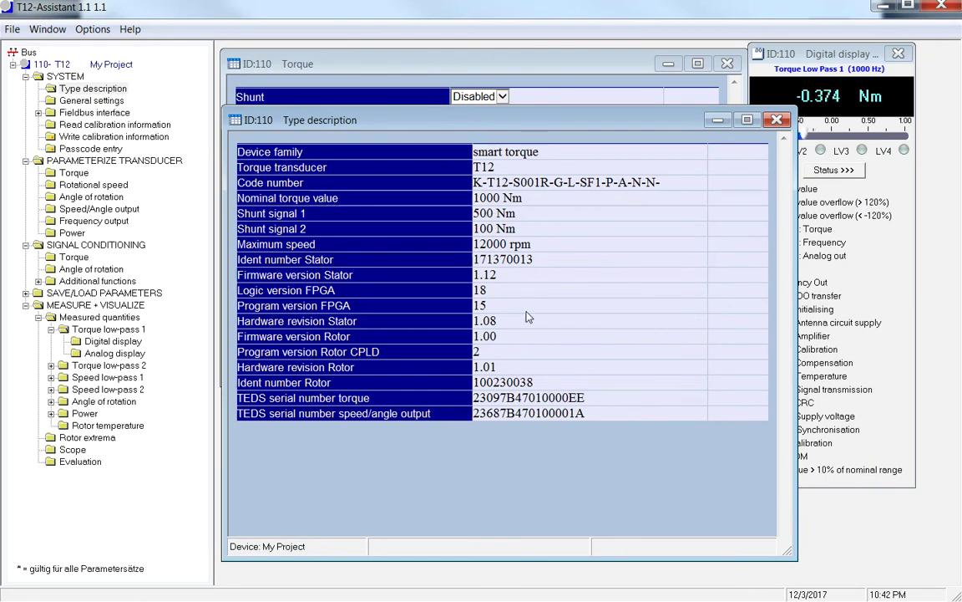
pyautogui.click(778, 121)
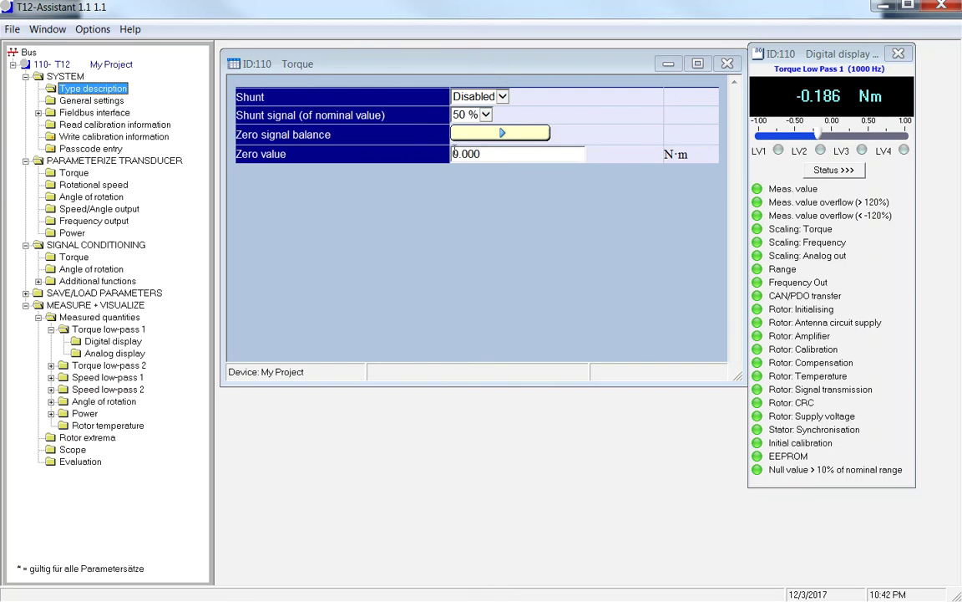
# - Enable the shunt signal, disable it again, and close the Torque settings window
pyautogui.click(502, 97)
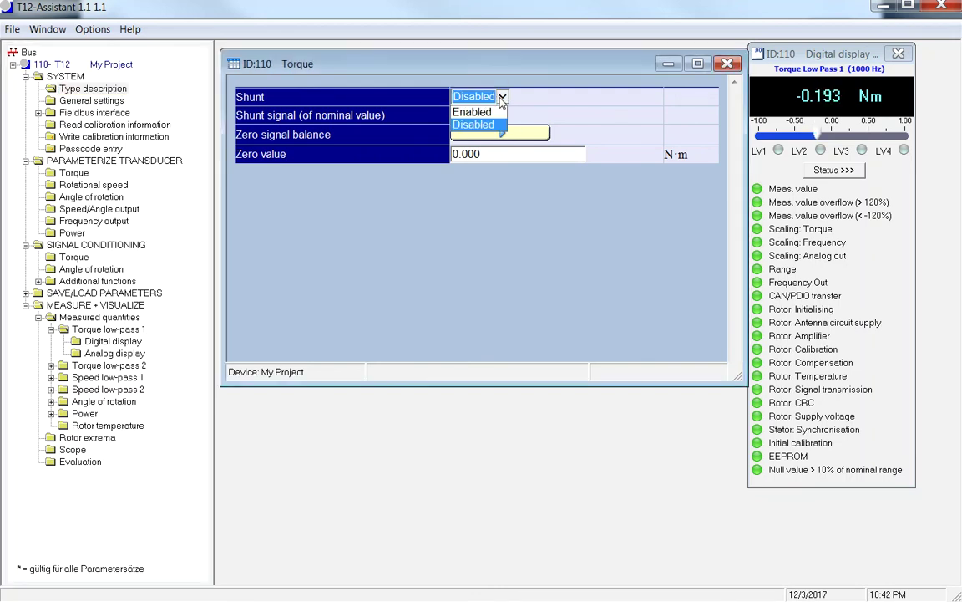
pyautogui.click(472, 112)
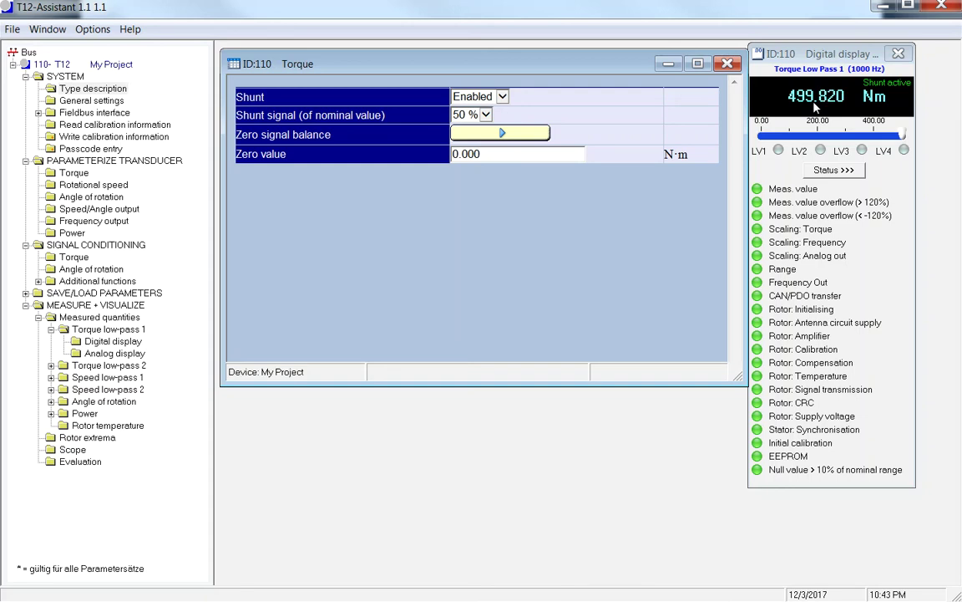
pyautogui.click(503, 98)
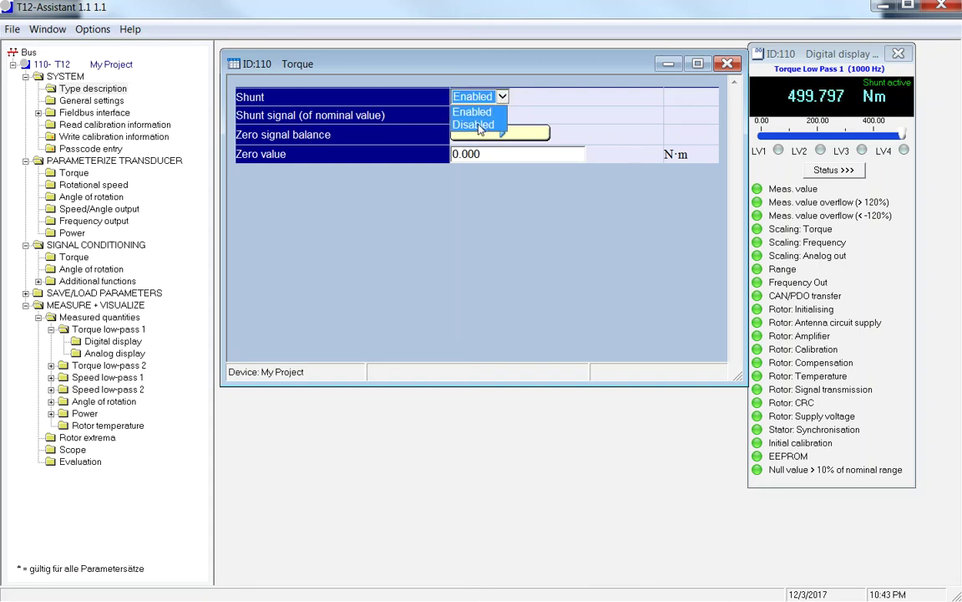
pyautogui.click(477, 123)
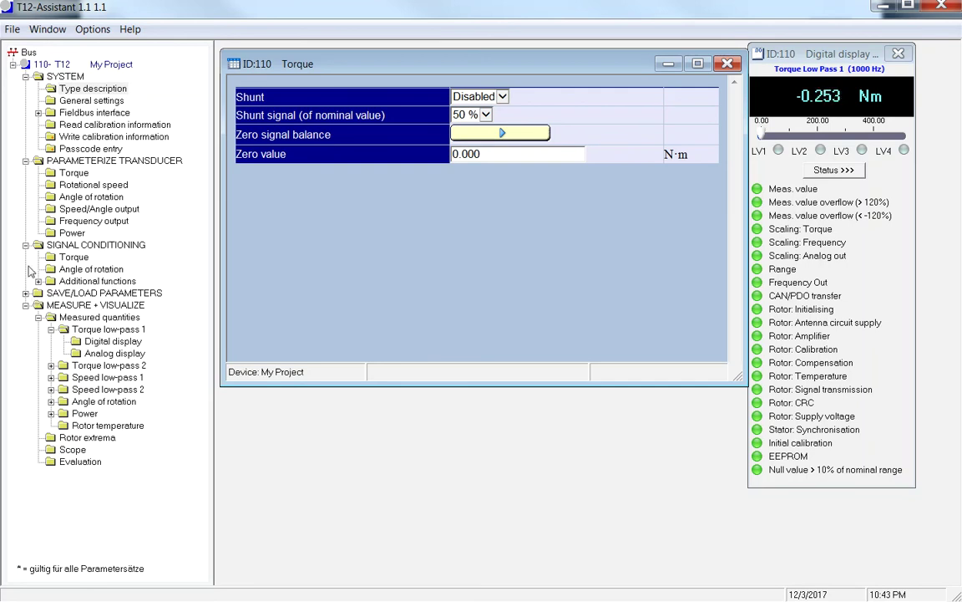
pyautogui.click(731, 65)
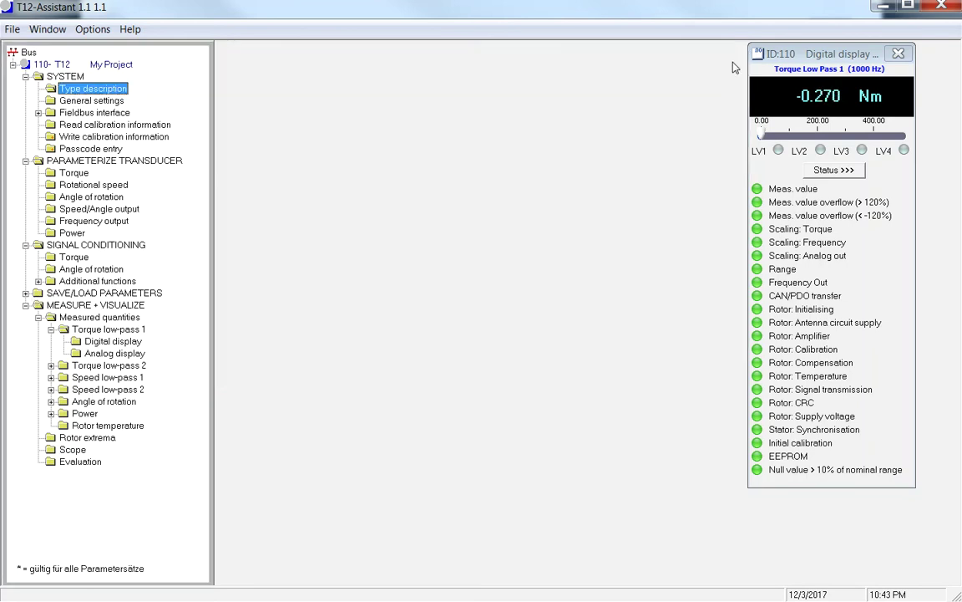
# - Center the torque display, view rotor temperature (17.5 °C) beside it, then close both
pyautogui.moveTo(823, 54); pyautogui.dragTo(320, 79)
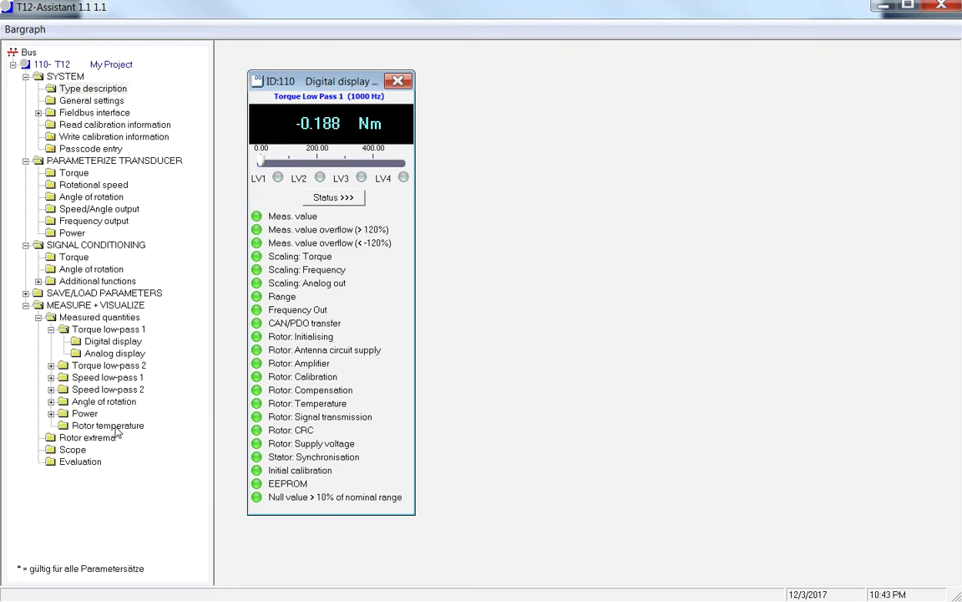
pyautogui.doubleClick(88, 427)
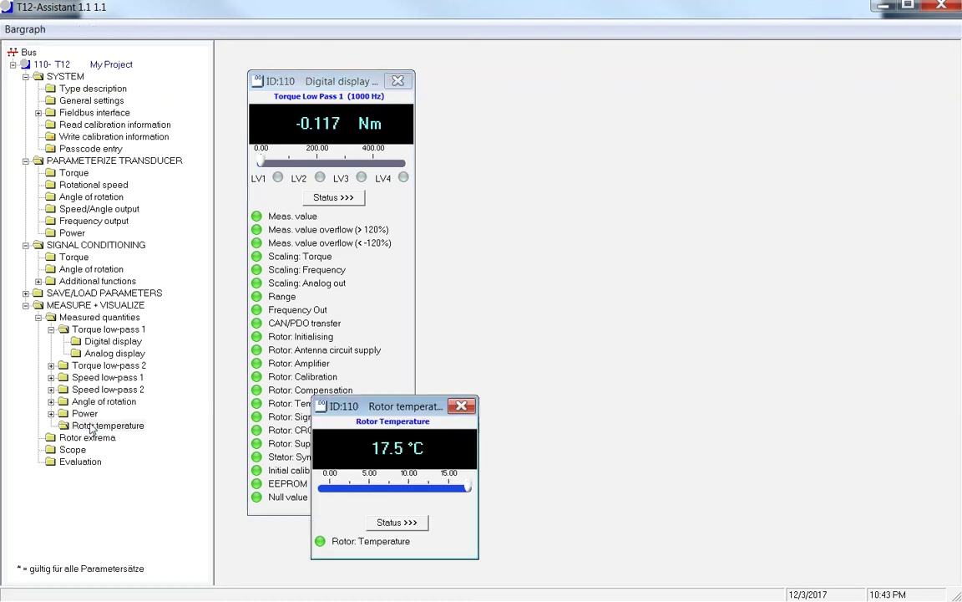
pyautogui.moveTo(416, 404); pyautogui.dragTo(499, 86)
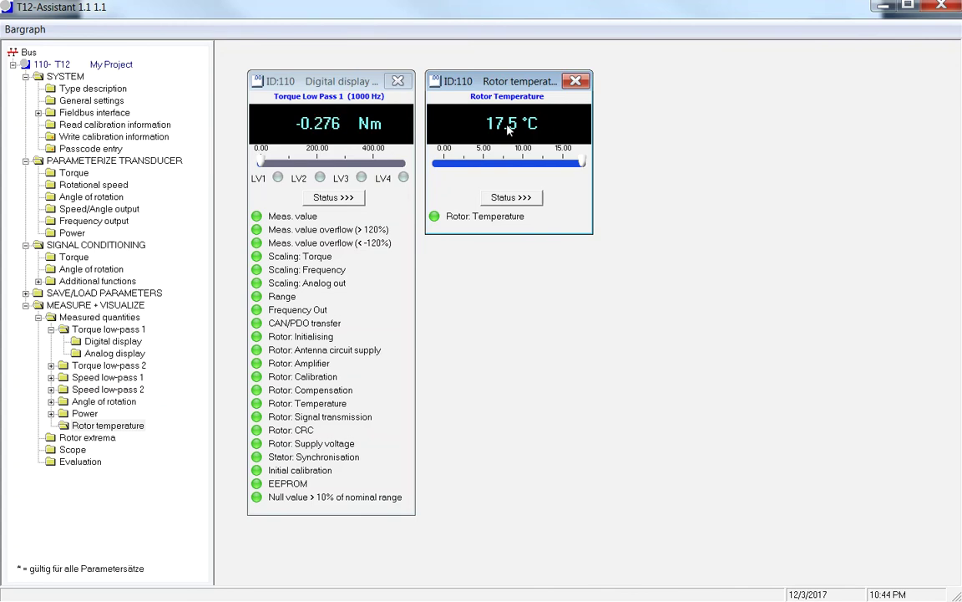
pyautogui.click(575, 82)
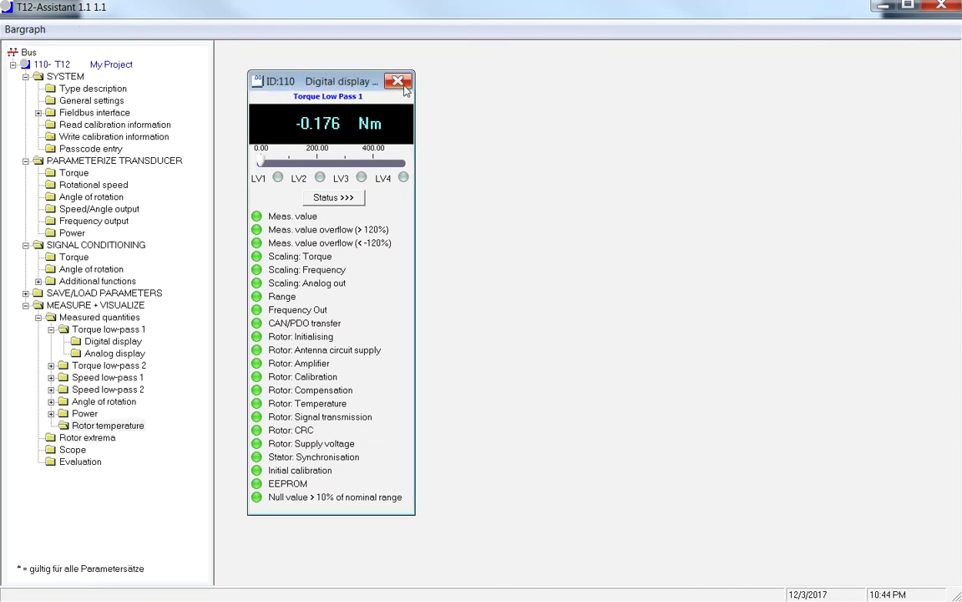
pyautogui.click(409, 80)
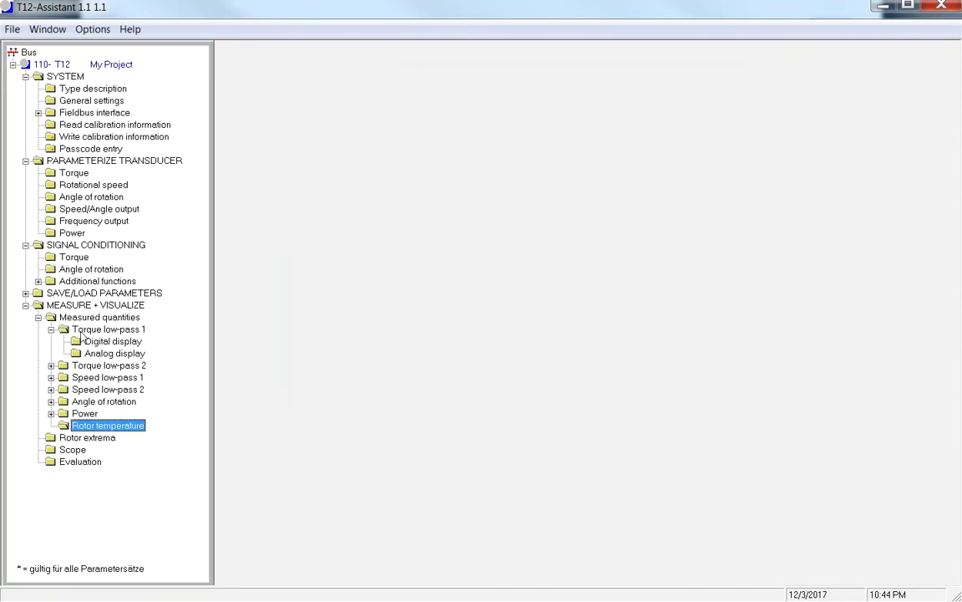
# - View the Speed low-pass 1 digital and analog displays, both reading 0.0 1/min, then close them
pyautogui.click(51, 377)
pyautogui.doubleClick(110, 391)
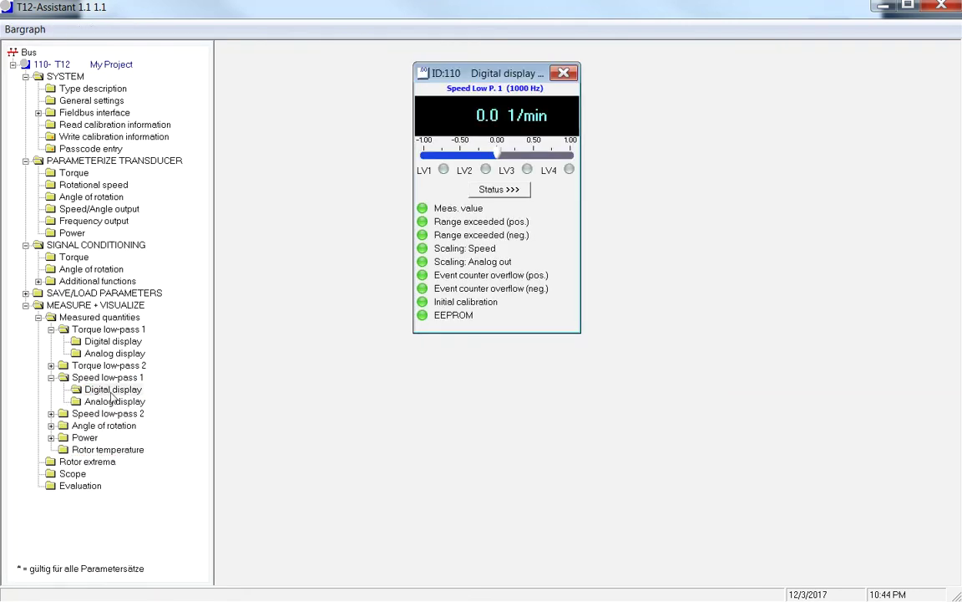
pyautogui.doubleClick(106, 402)
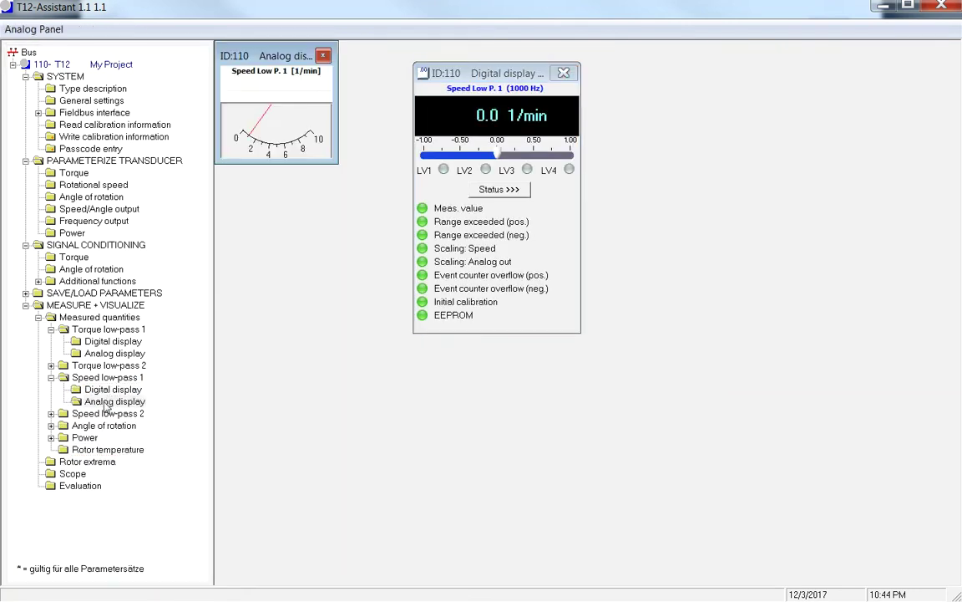
pyautogui.click(323, 57)
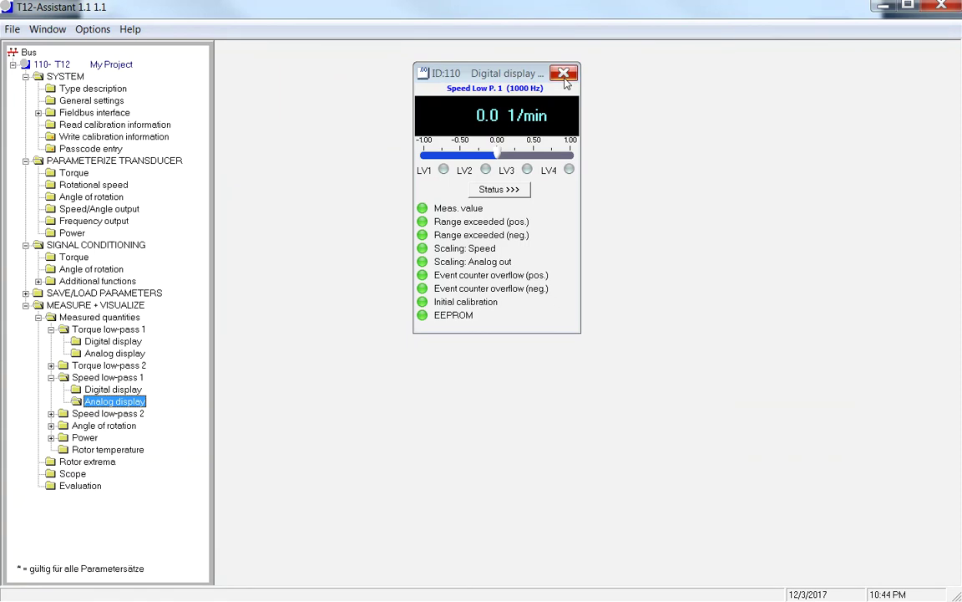
pyautogui.click(564, 75)
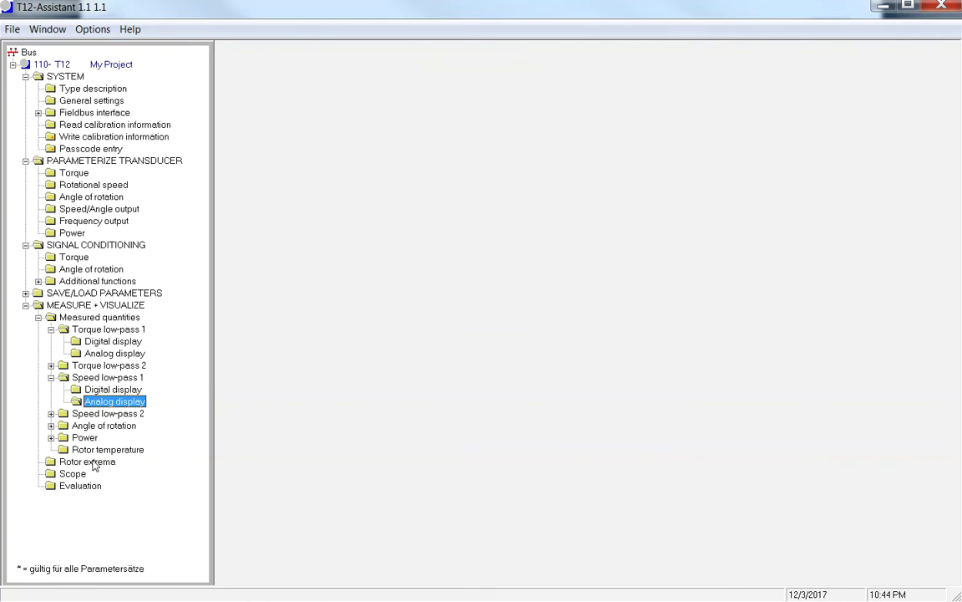
# - Collapse the Measured quantities branch under MEASURE + VISUALIZE
pyautogui.click(26, 305)
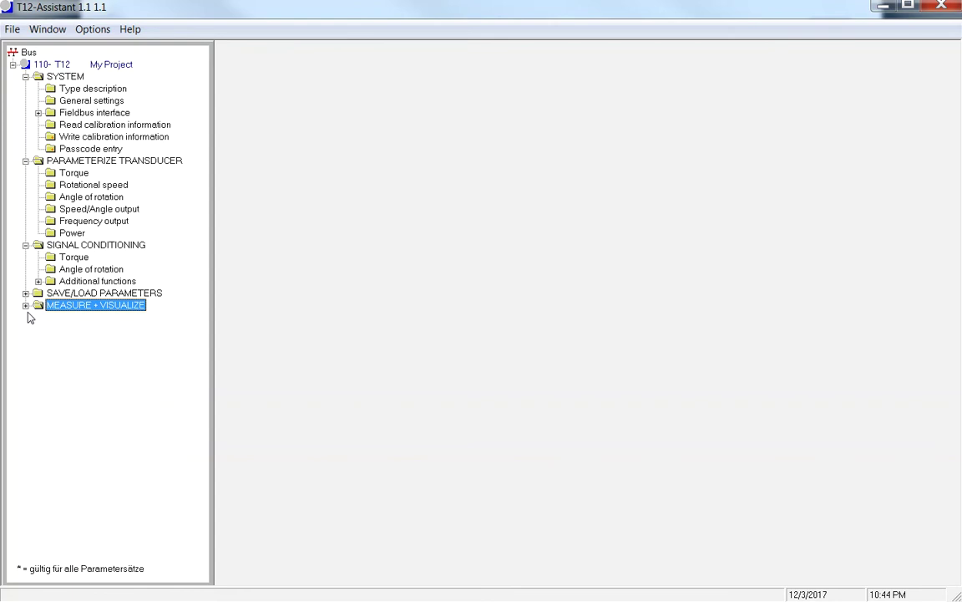
pyautogui.click(26, 305)
pyautogui.click(37, 318)
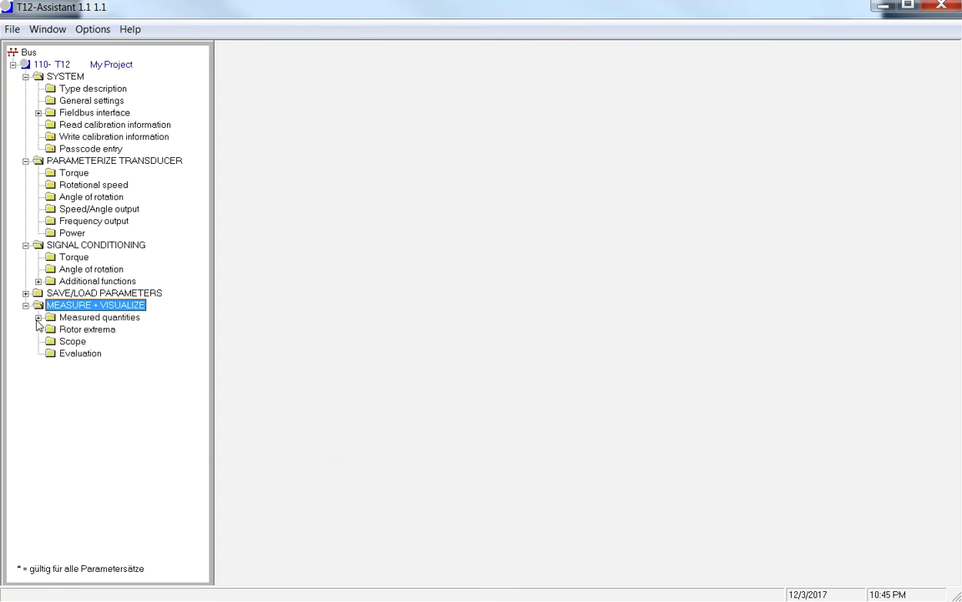
# - Read device 110's rotor extrema (temperature max 340, min 107, 5395 operating hours), then close the window
pyautogui.click(86, 330)
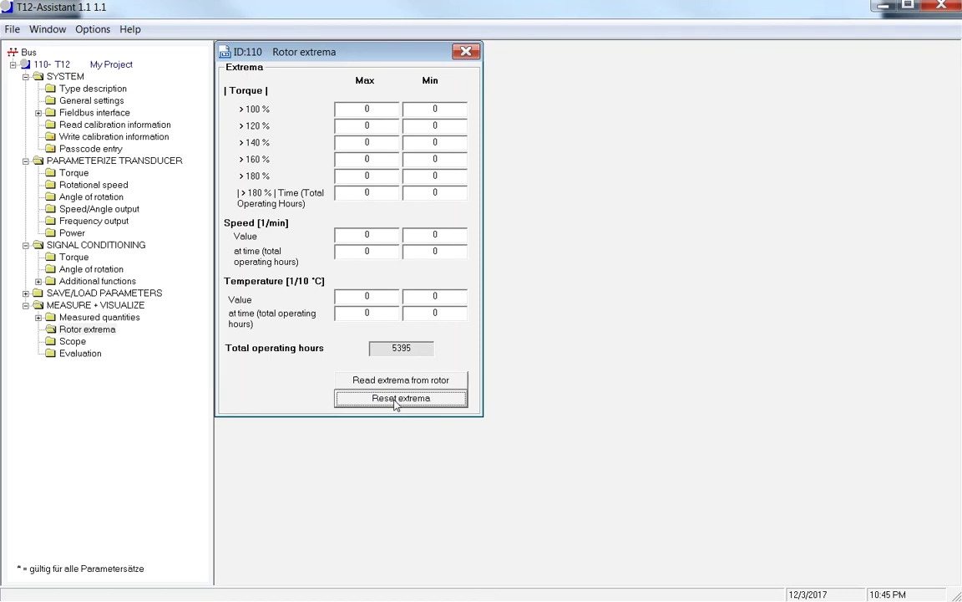
pyautogui.click(393, 379)
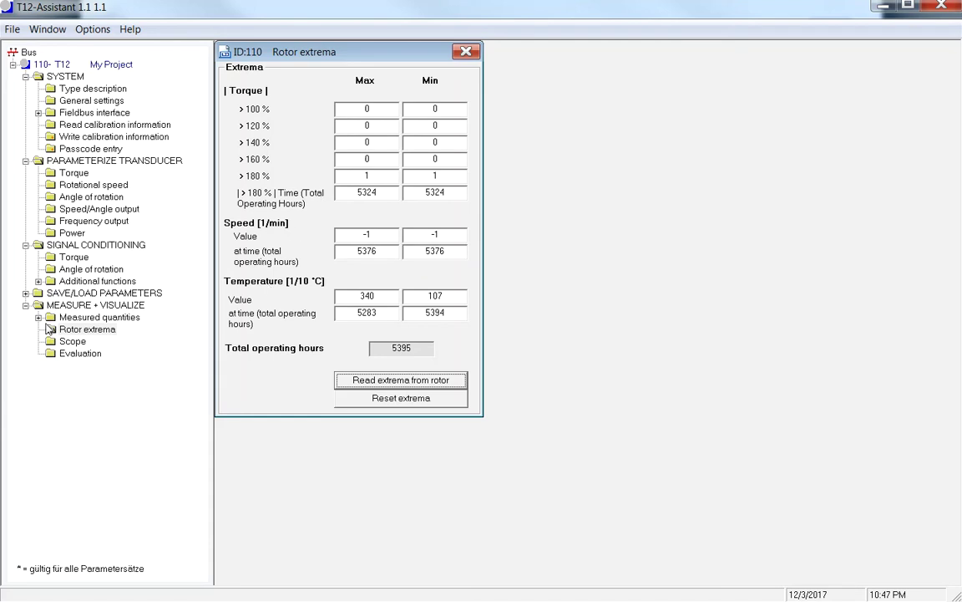
pyautogui.click(465, 52)
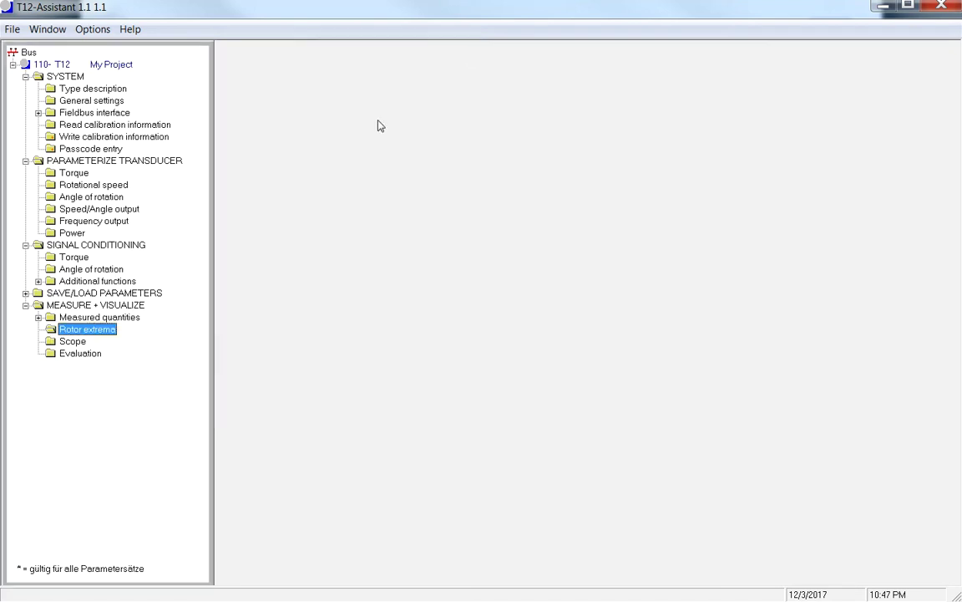
# - Record a 20 Hz Torque Low Pass 1 trace in the Scope, spanning about 2000–7000 ms
pyautogui.click(72, 341)
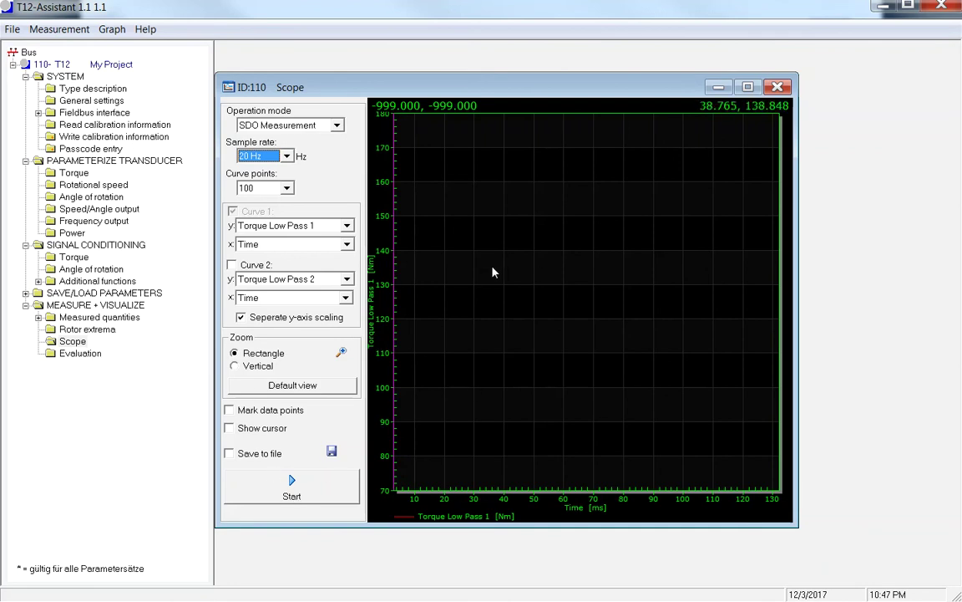
pyautogui.click(297, 494)
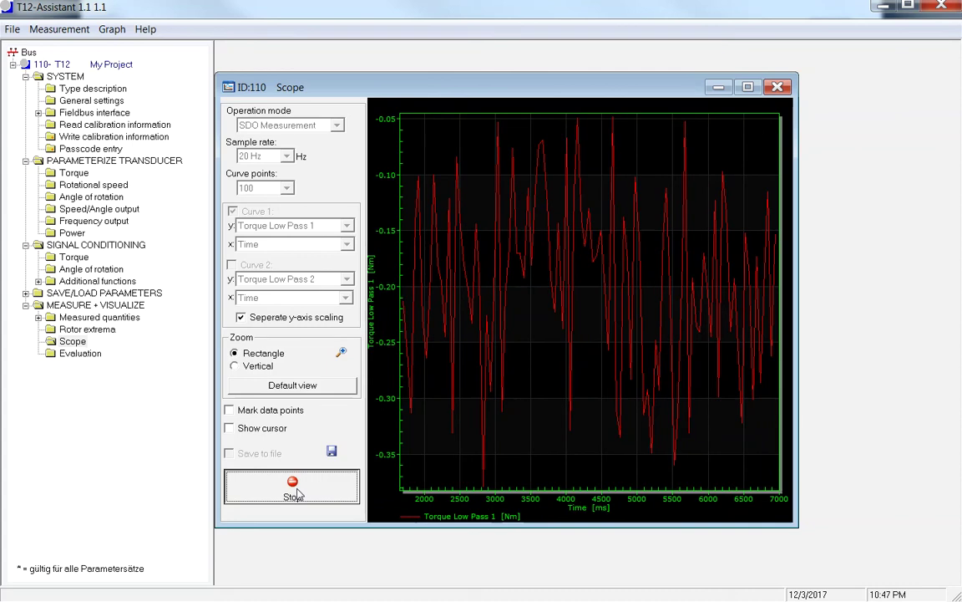
pyautogui.click(298, 495)
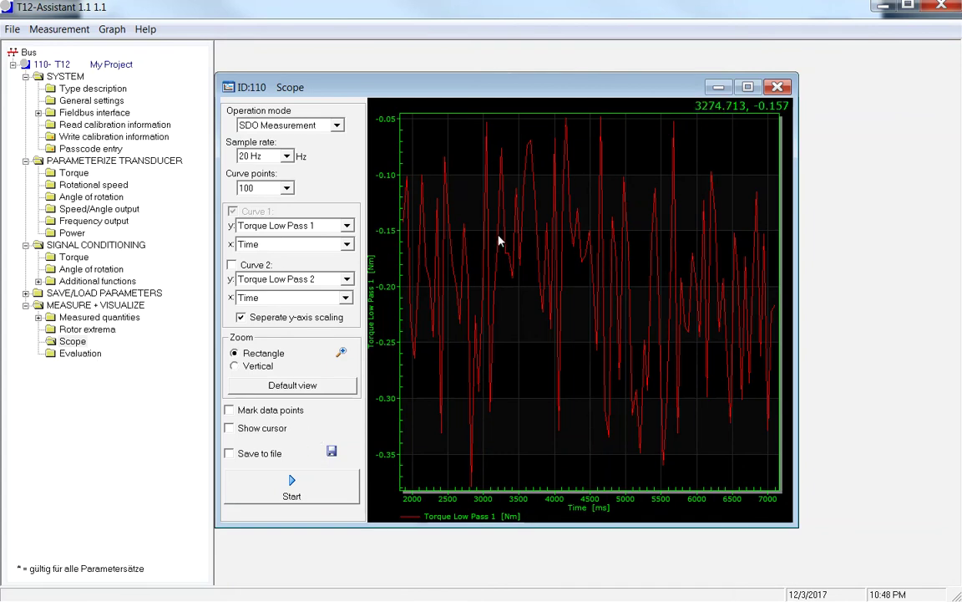
# - Leave the Scope sample rate unchanged, close the Scope, and open the empty Evaluation spreadsheet
pyautogui.click(285, 158)
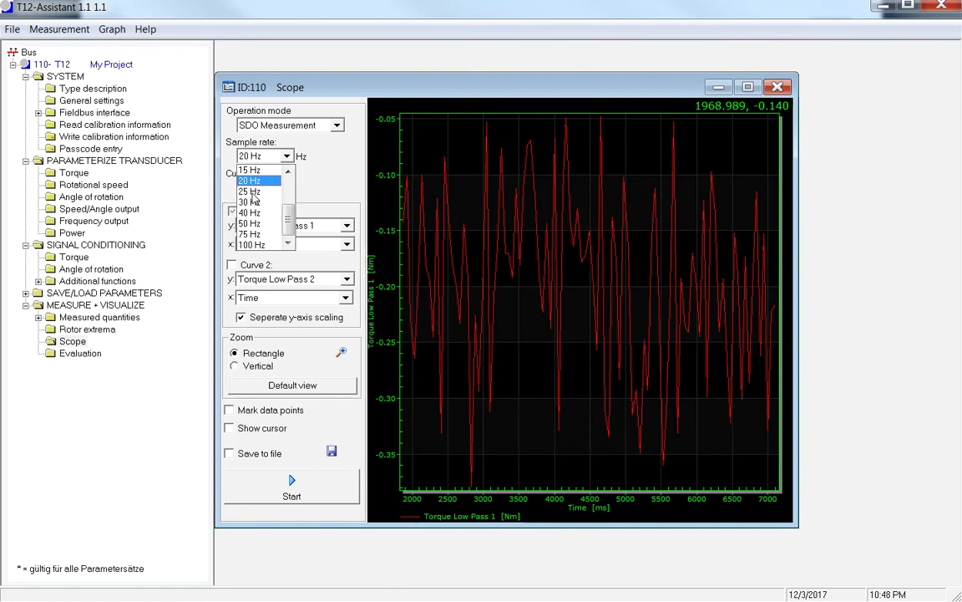
pyautogui.moveTo(286, 226)
pyautogui.mouseDown()
pyautogui.moveTo(287, 191)
pyautogui.moveTo(293, 231)
pyautogui.mouseUp()
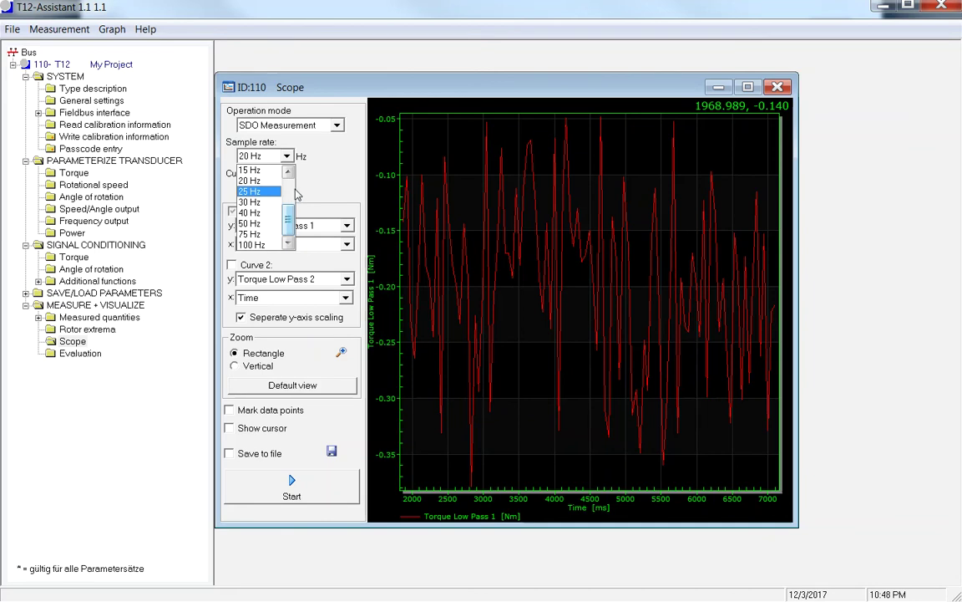
pyautogui.click(306, 162)
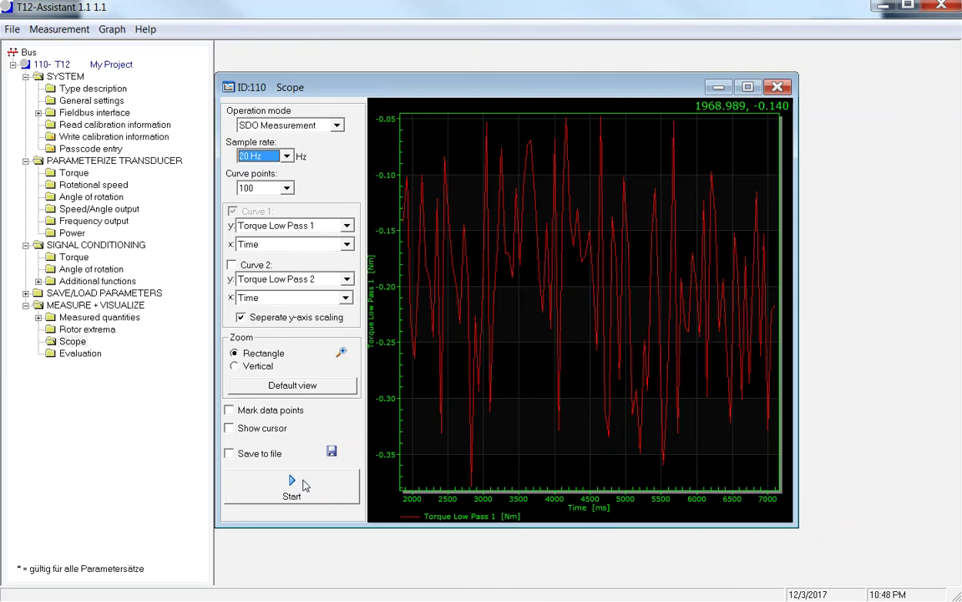
pyautogui.click(777, 87)
pyautogui.click(83, 359)
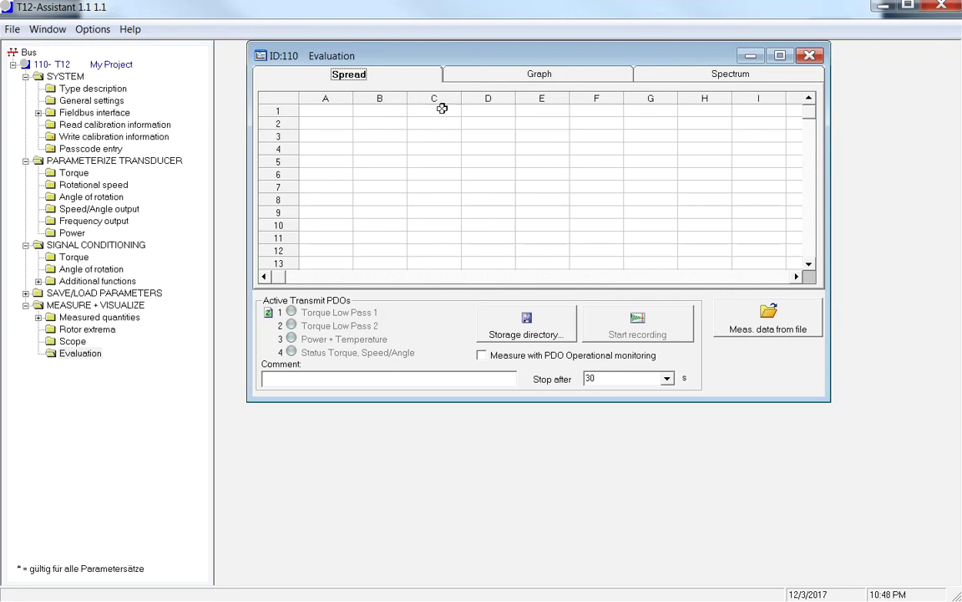
# - Show the Evaluation Graph page with Curve 1 and Curve 2 unassigned, then close it
pyautogui.click(495, 74)
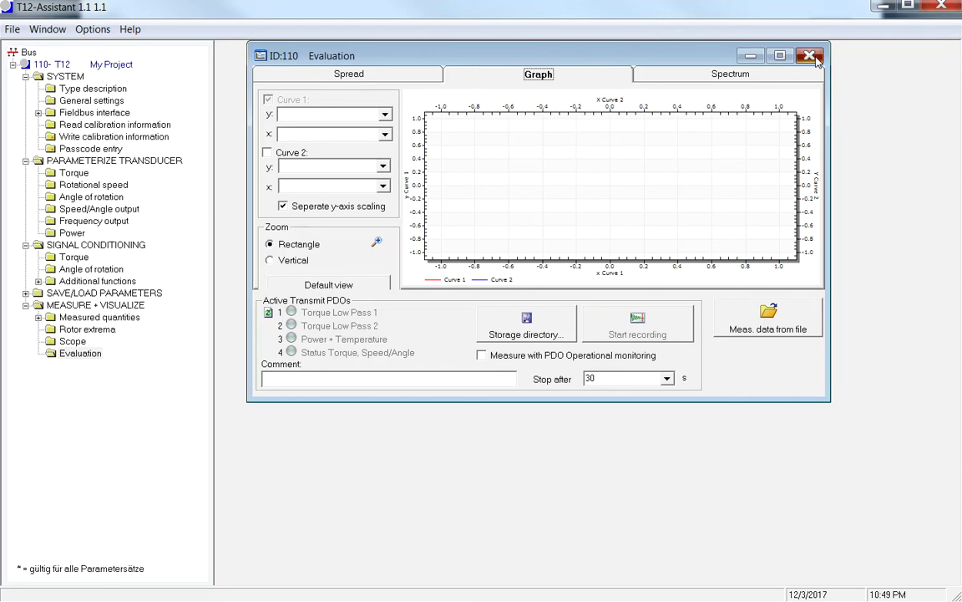
pyautogui.click(809, 56)
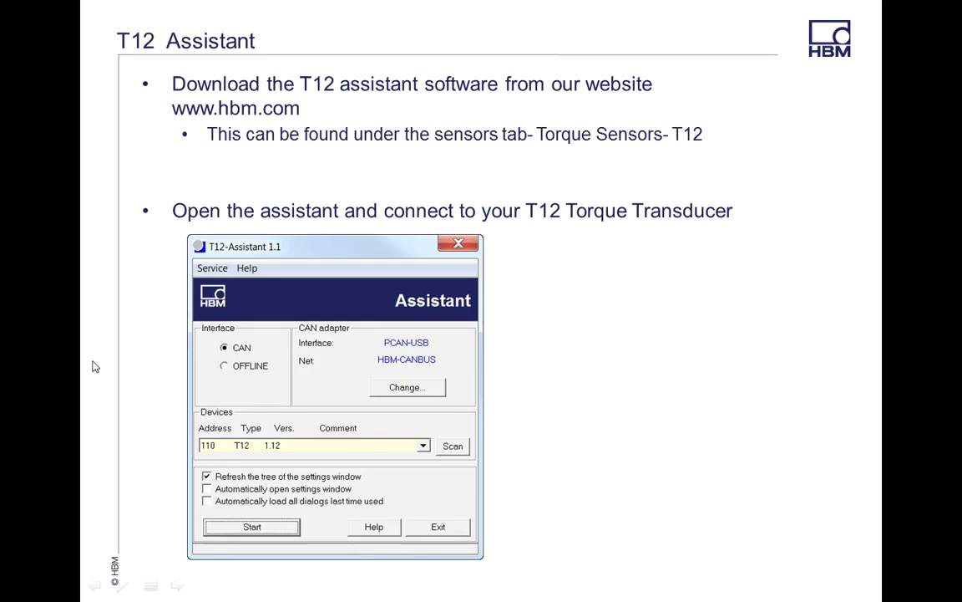
pyautogui.click(93, 361)
pyautogui.click(93, 361)
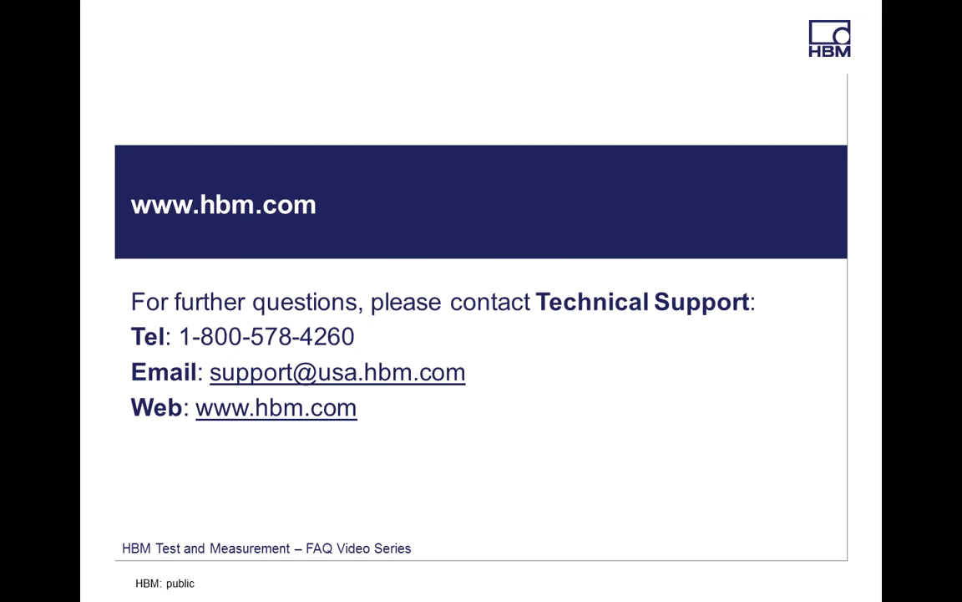
pyautogui.press('Right')
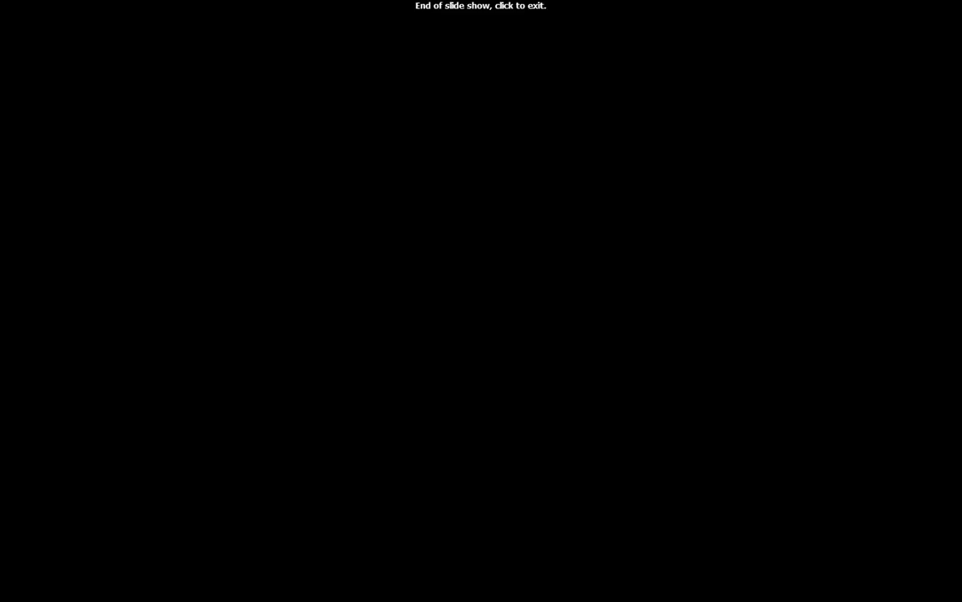